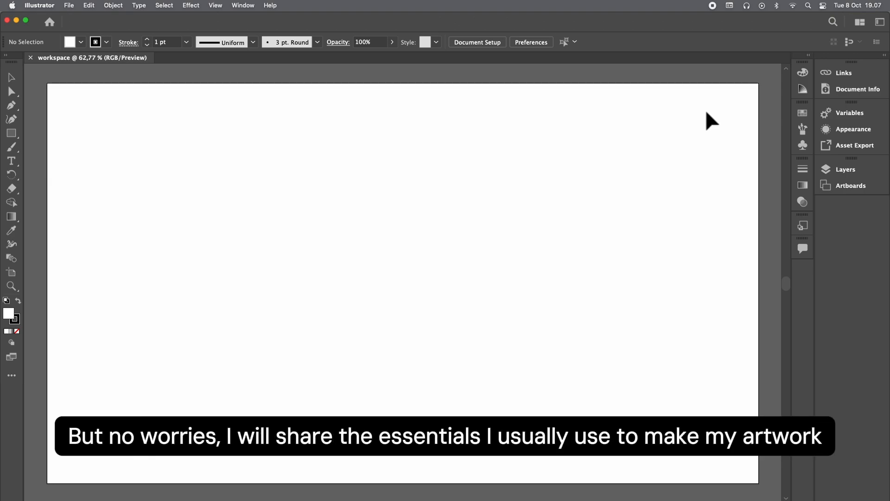
Switch the workspace layout to Essentials Classic.
click(245, 5)
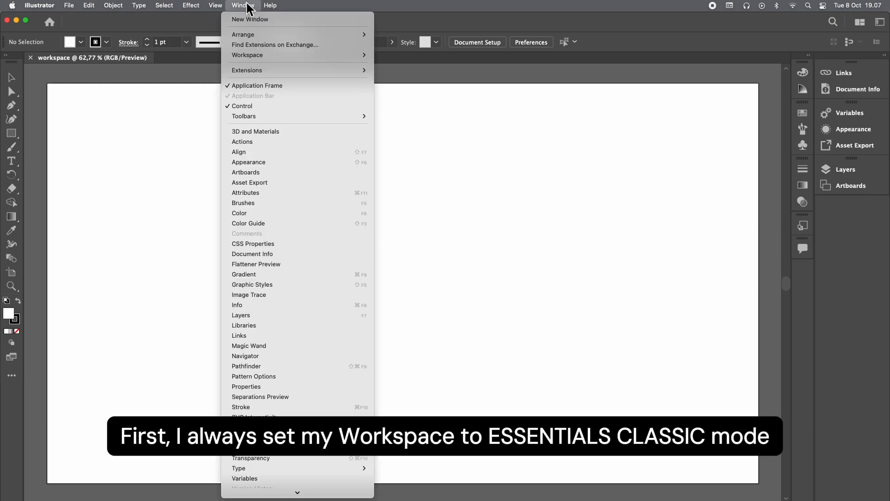
mouse_move(325, 56)
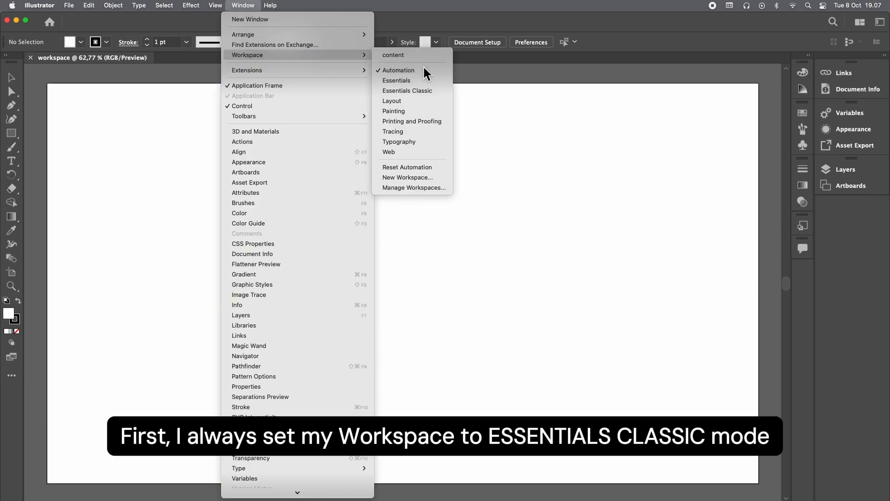
click(438, 95)
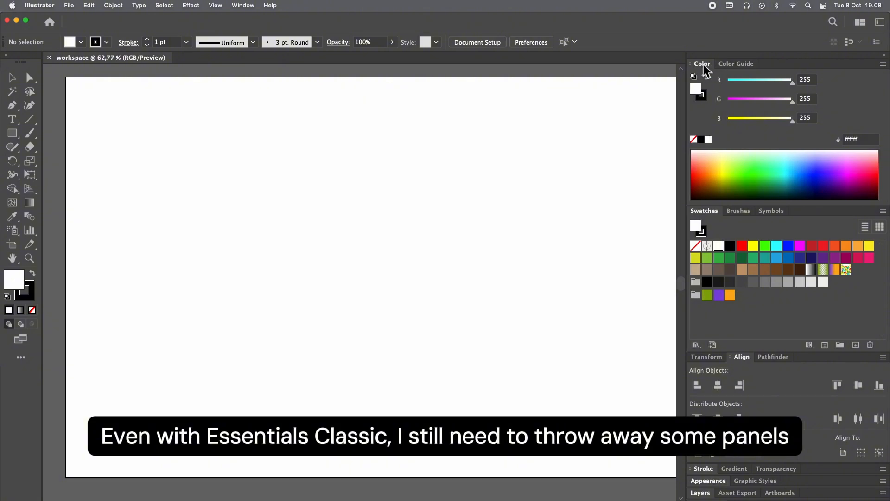
Detach the Color and Color Guide panels from the dock and close both of them.
click(738, 64)
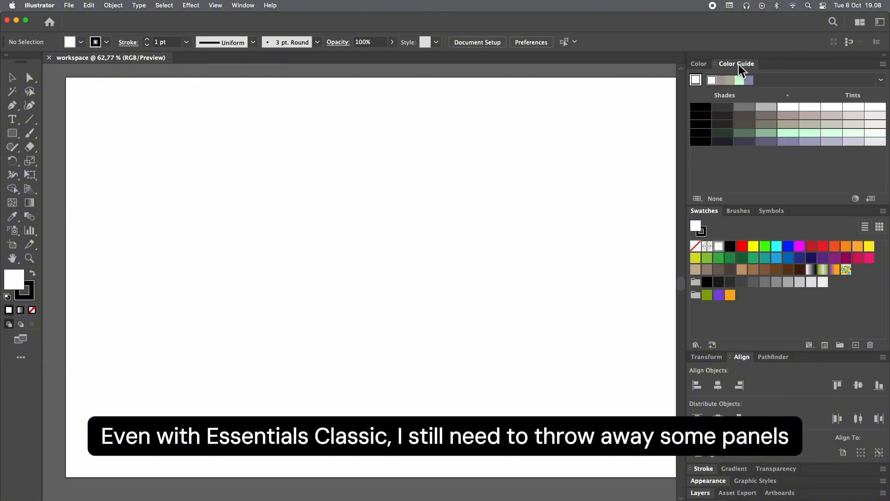
click(701, 66)
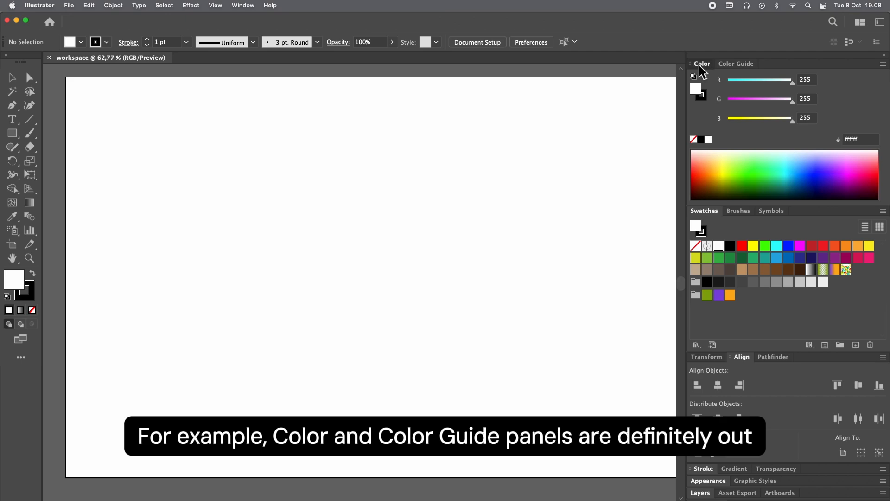
drag(700, 66, 502, 109)
click(502, 102)
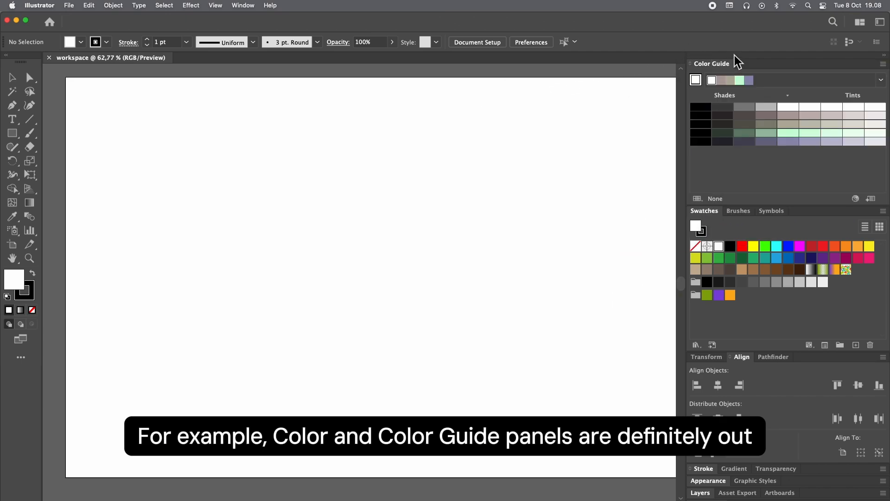
drag(725, 65, 507, 136)
click(476, 129)
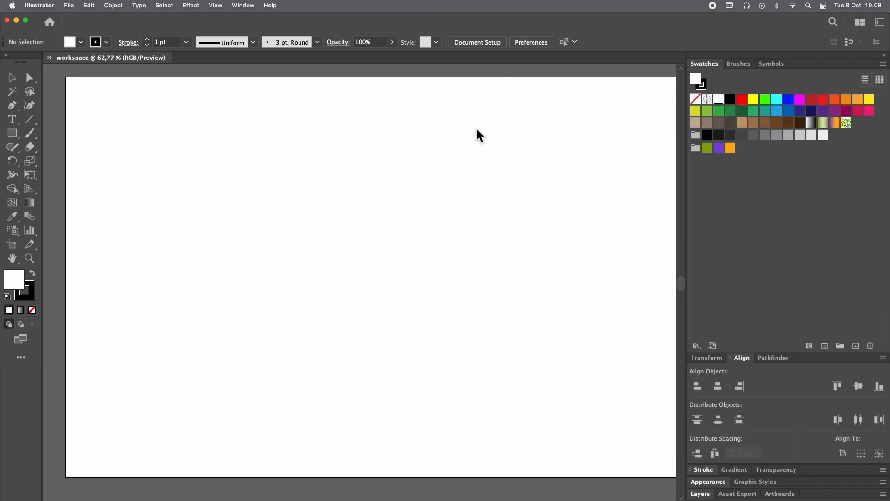
Remove the Symbols and Brushes panels from the Swatches group and set Swatches to Large Thumbnail View.
click(738, 75)
click(770, 64)
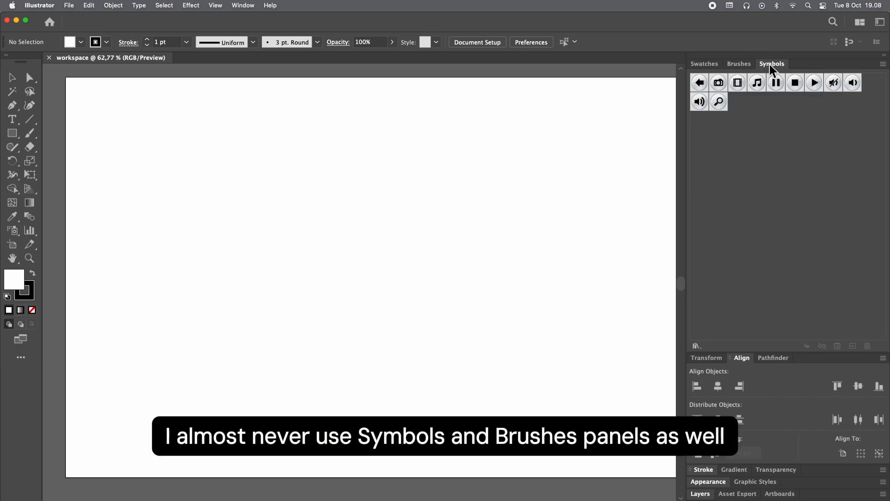
mouse_move(772, 65)
mouse_down()
mouse_move(747, 85)
mouse_move(524, 143)
mouse_up()
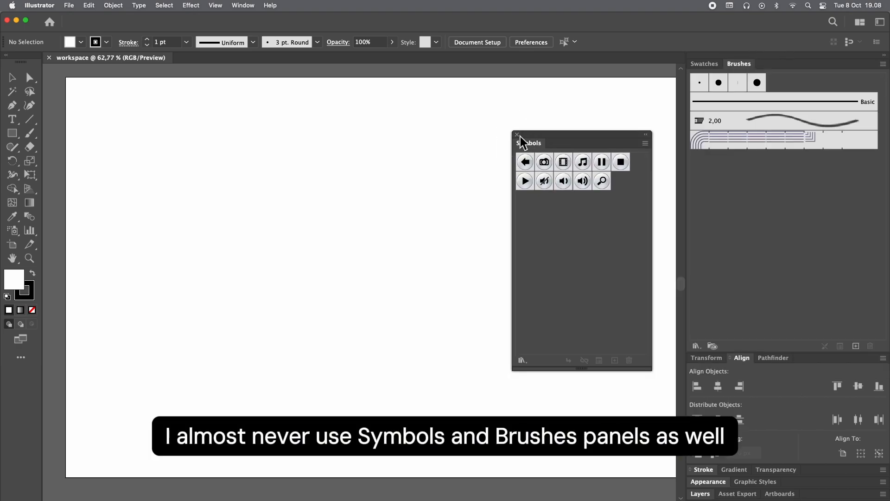
click(517, 135)
mouse_move(750, 63)
mouse_down()
mouse_move(658, 113)
mouse_move(488, 151)
mouse_up()
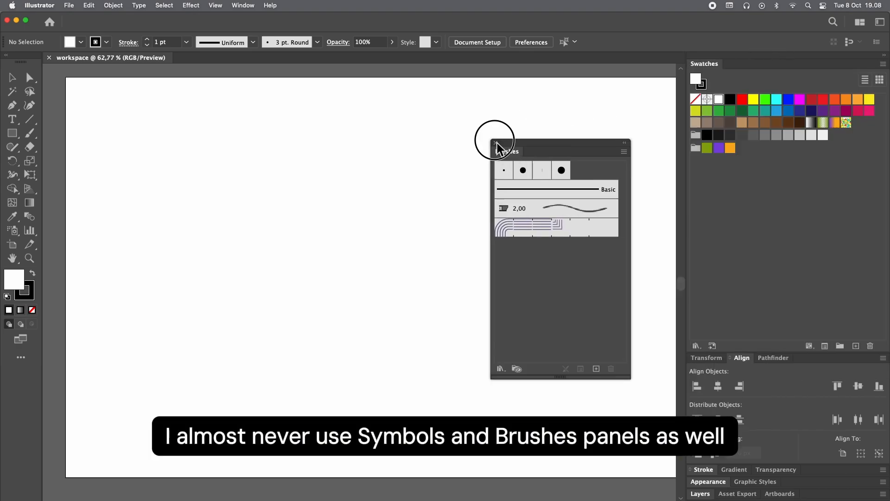
click(495, 143)
click(883, 64)
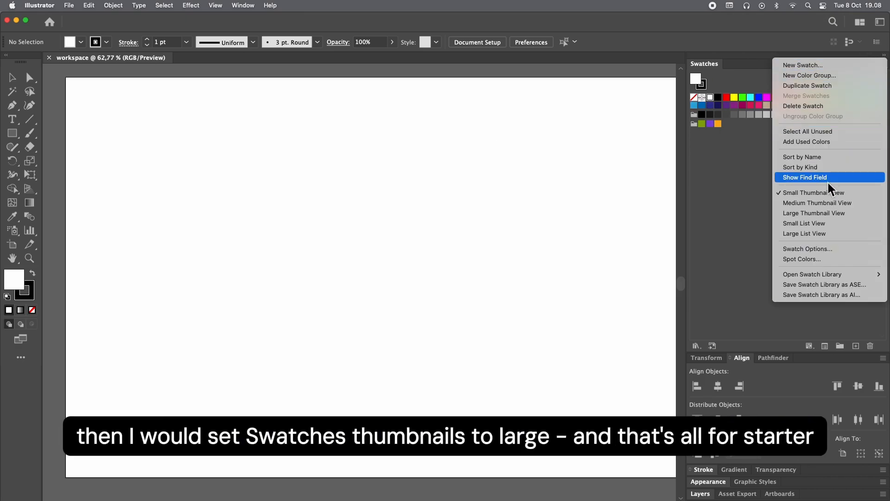
click(821, 215)
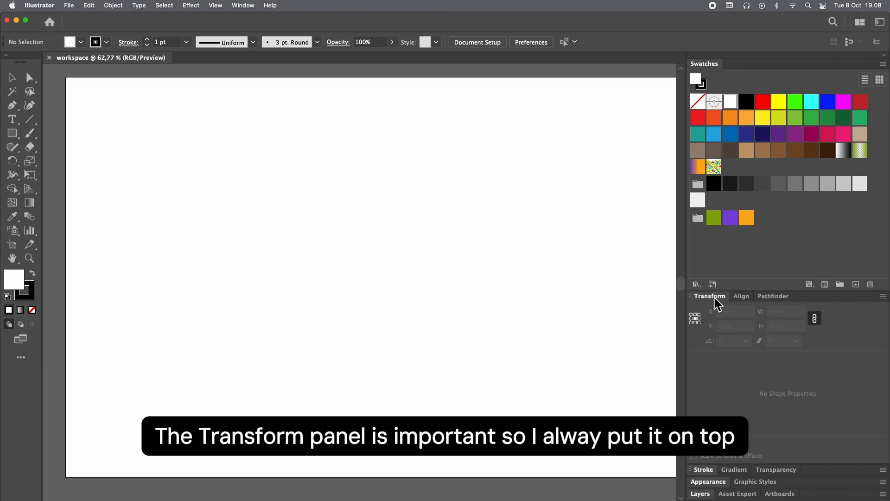
Place Transform at the head of the panel dock, group Align with it, and dock Pathfinder between them and Swatches.
drag(717, 304, 718, 64)
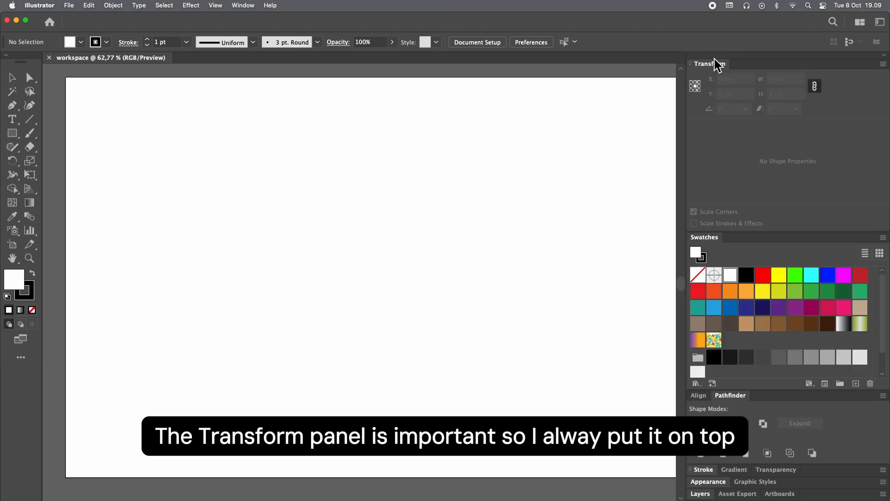
drag(704, 402, 746, 71)
drag(710, 398, 723, 150)
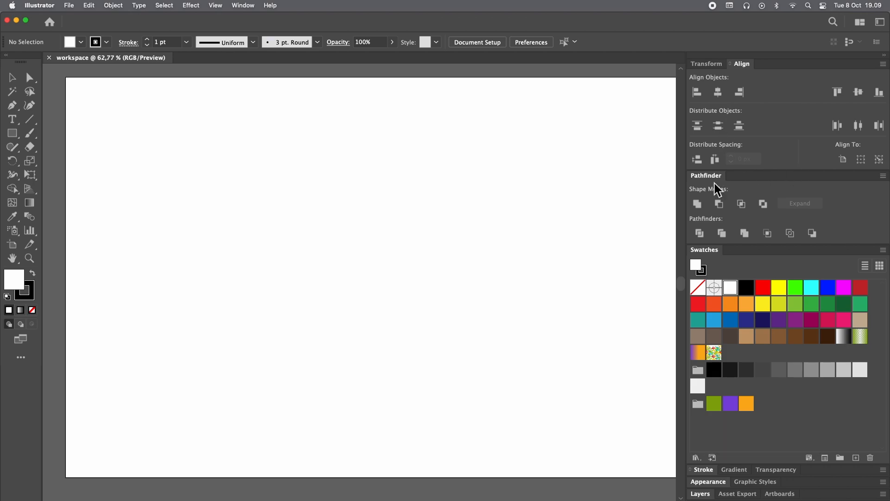
Draw an orange square without stroke, about 357.5 px per side, and inspect its position and size in Transform.
click(707, 65)
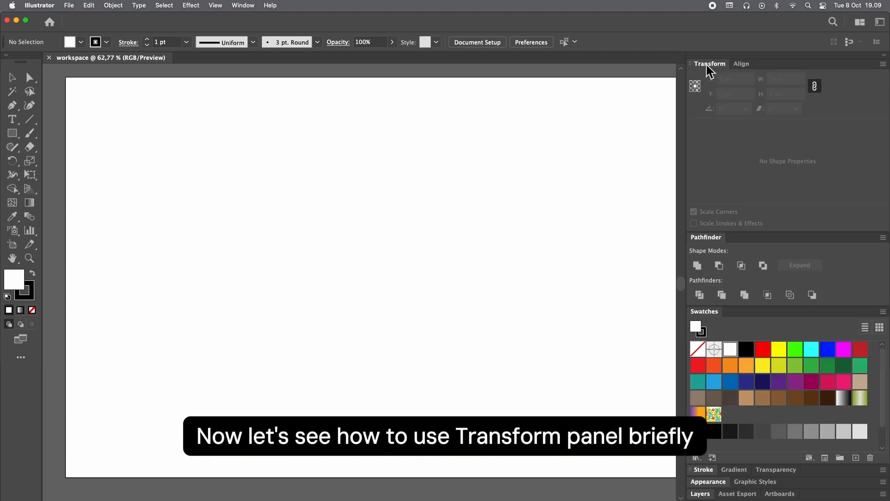
click(11, 137)
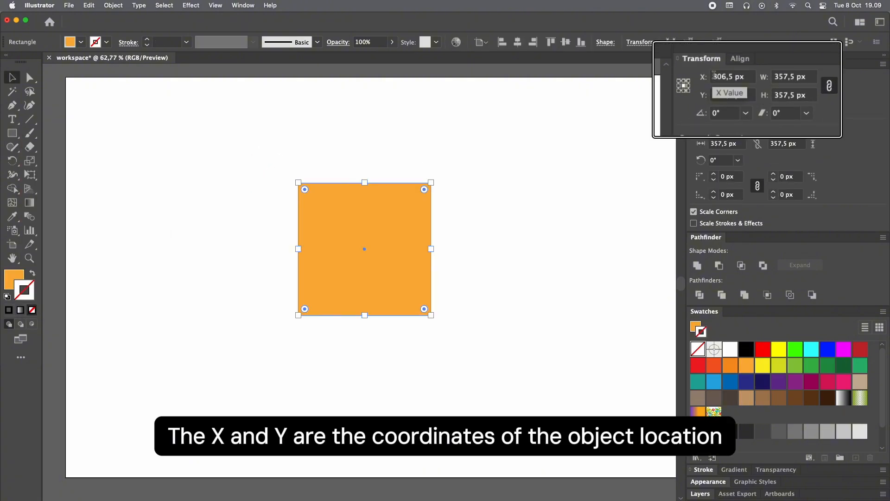
click(747, 77)
click(779, 77)
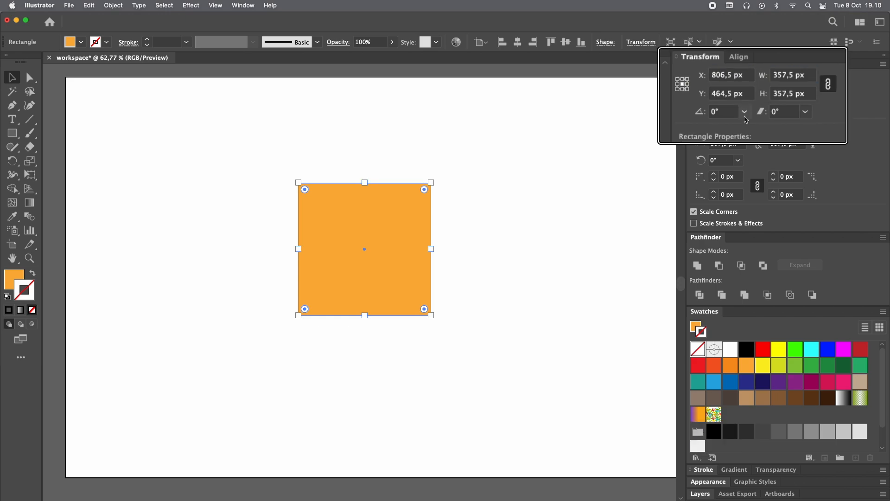
Rotate the orange square to 60° and set its rotation back to 0°.
click(745, 114)
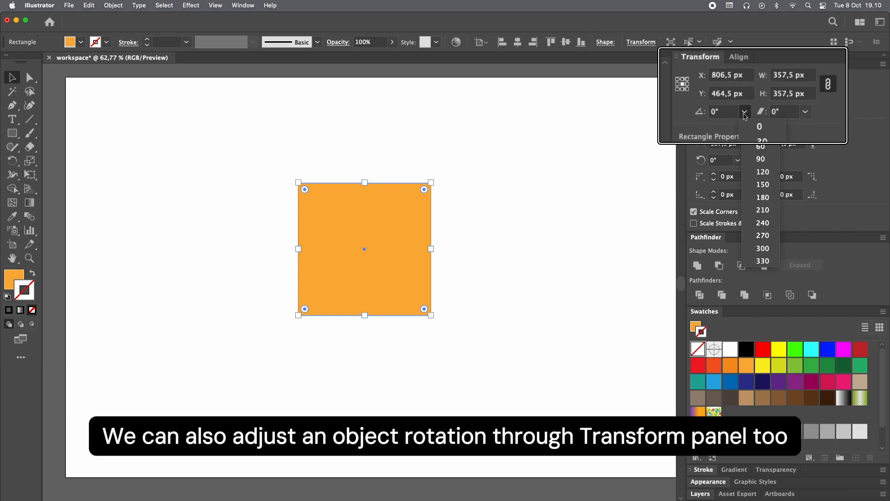
click(762, 154)
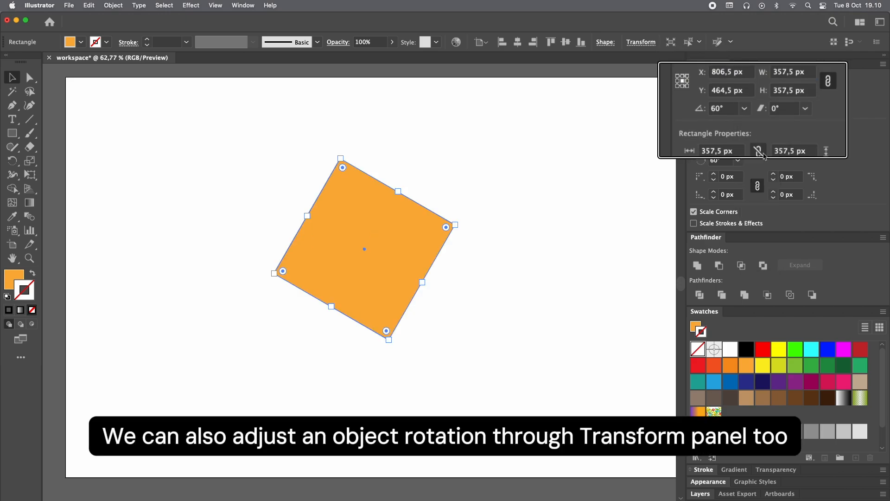
click(745, 111)
click(760, 124)
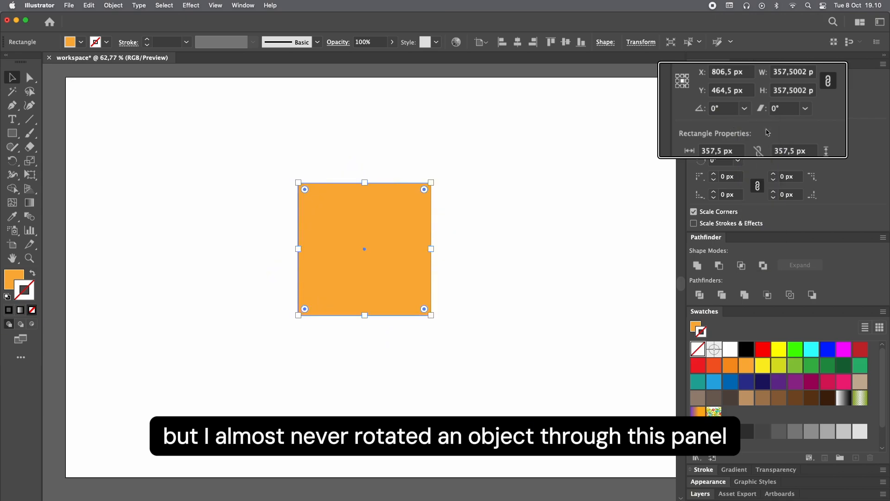
Shift the orange square horizontally through its X coordinate, ending at 1018 px.
double_click(717, 76)
click(748, 75)
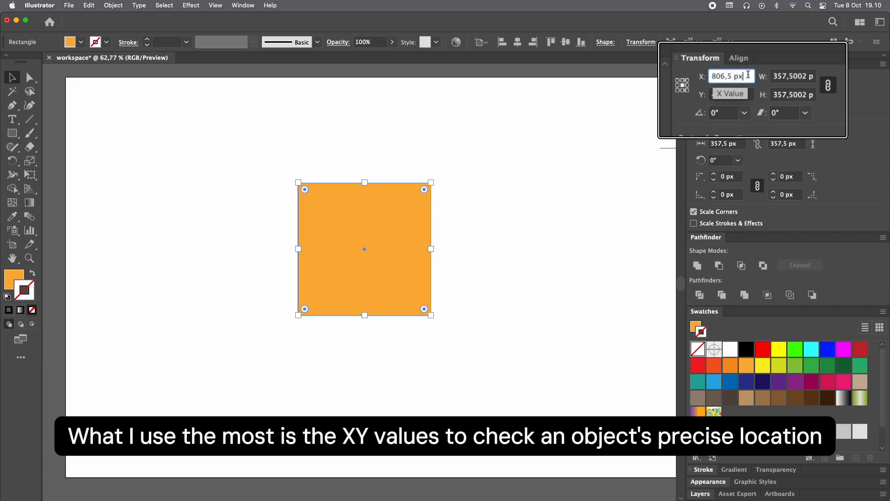
key(Return)
scroll(746, 78, down, 20)
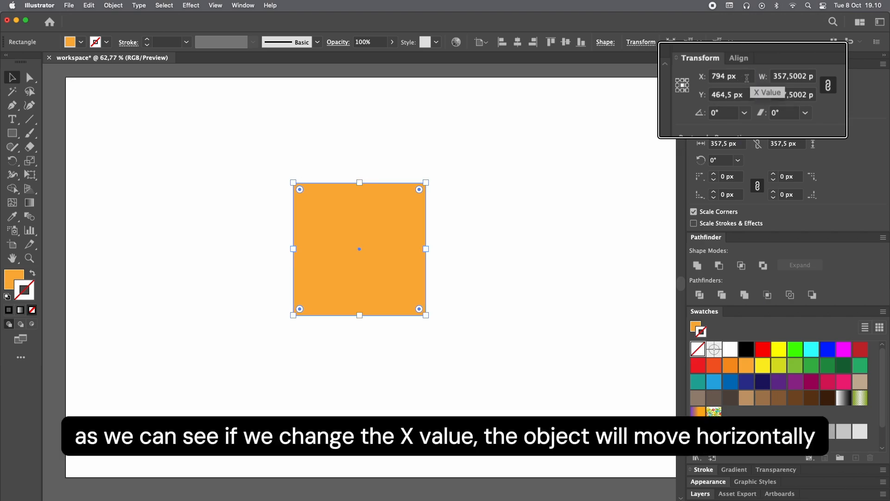
scroll(747, 78, up, 20)
scroll(746, 77, down, 20)
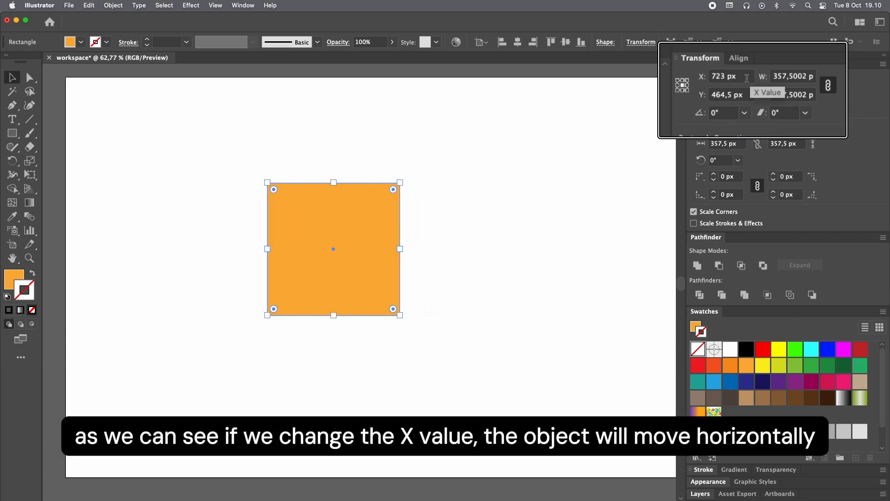
scroll(747, 78, down, 20)
scroll(747, 77, up, 20)
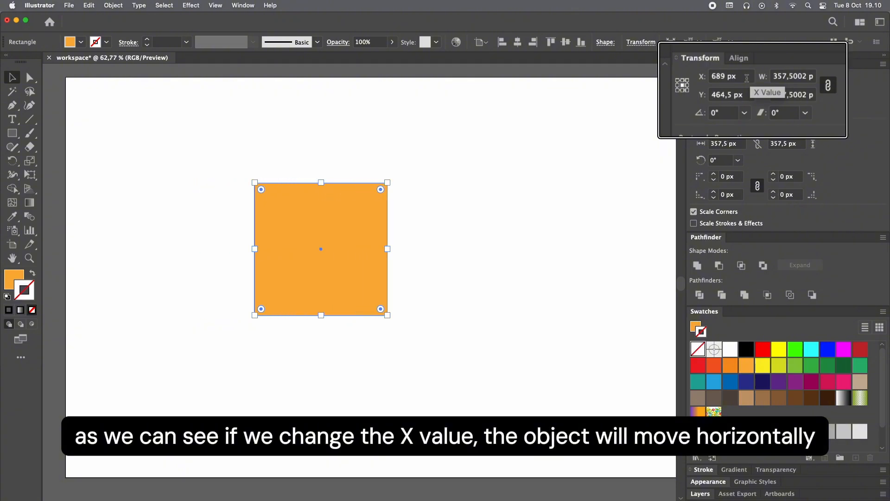
scroll(746, 78, up, 20)
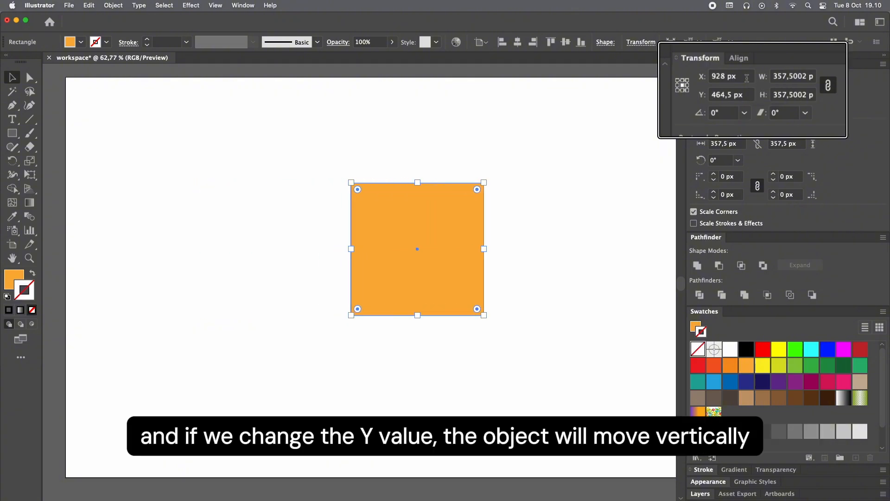
Shift the orange square vertically through its Y coordinate, ending at 422 px.
click(731, 95)
scroll(731, 95, down, 20)
scroll(731, 95, up, 20)
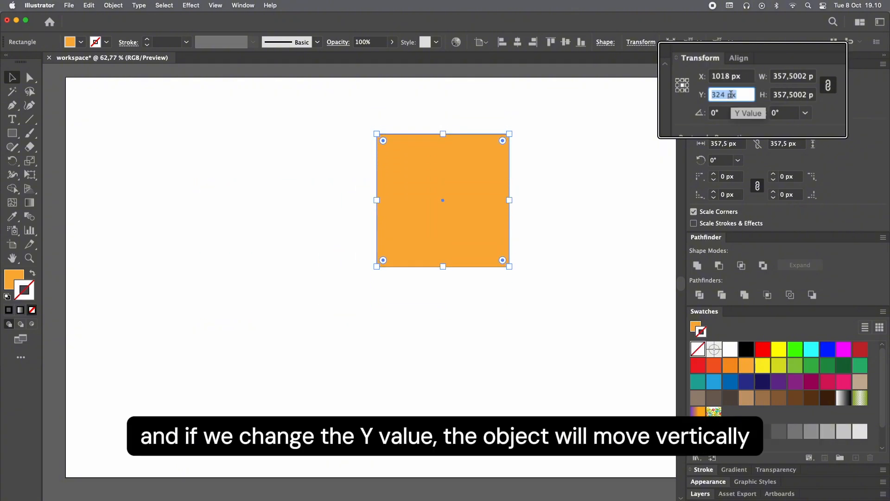
scroll(731, 95, up, 20)
Resize the orange square proportionally through its width, ending at 387 px.
click(787, 76)
scroll(788, 77, down, 20)
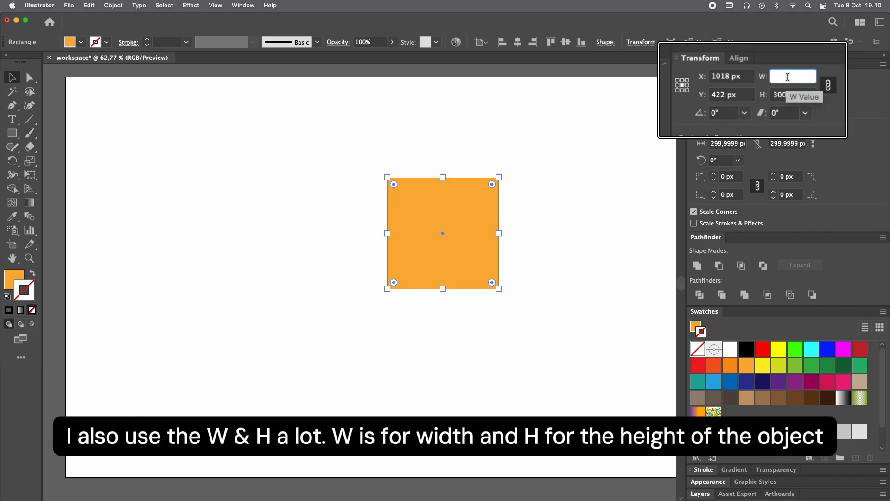
scroll(786, 77, down, 20)
scroll(786, 77, up, 20)
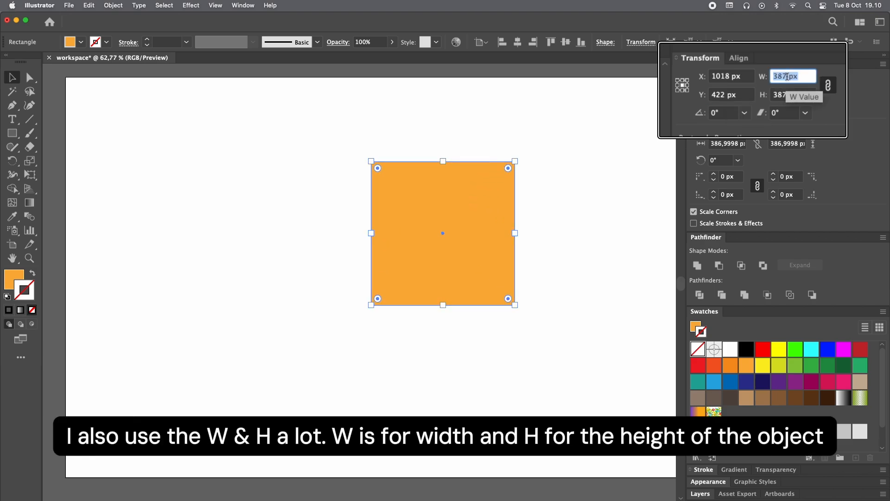
Turn off constrained width and height proportions and set only the orange shape's width to 400 px.
click(828, 85)
scroll(779, 77, down, 20)
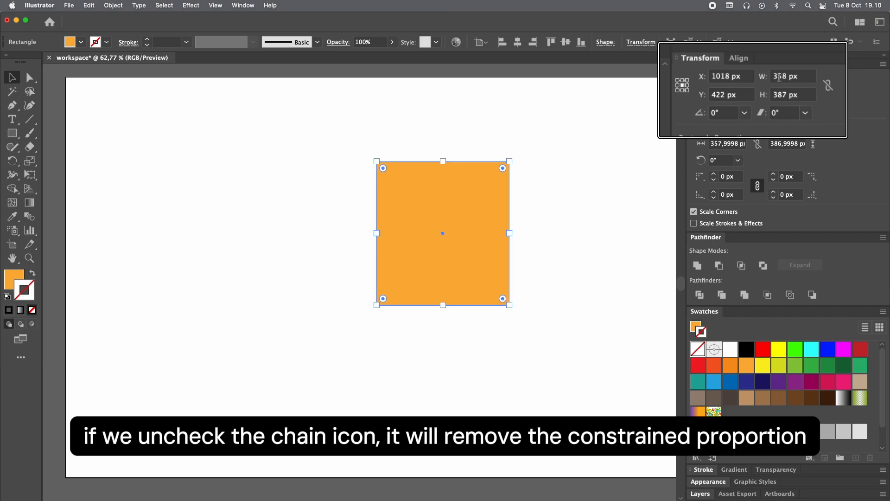
scroll(779, 78, down, 20)
scroll(779, 77, up, 20)
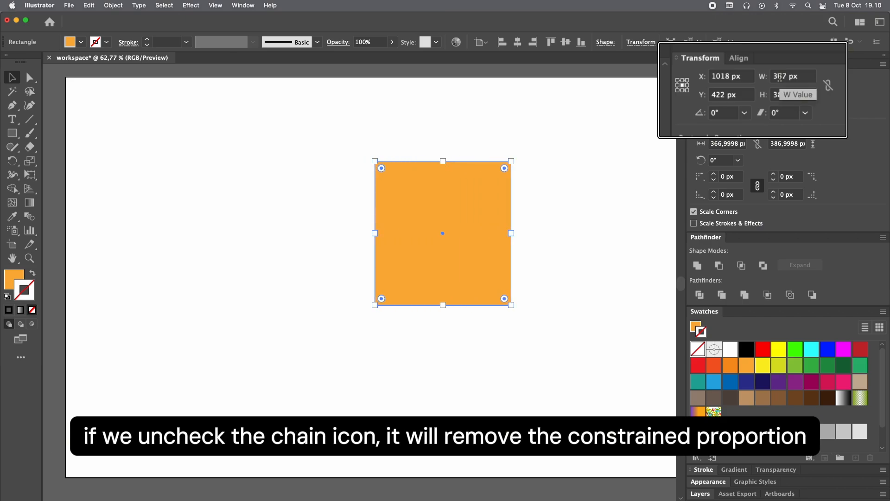
scroll(779, 77, up, 20)
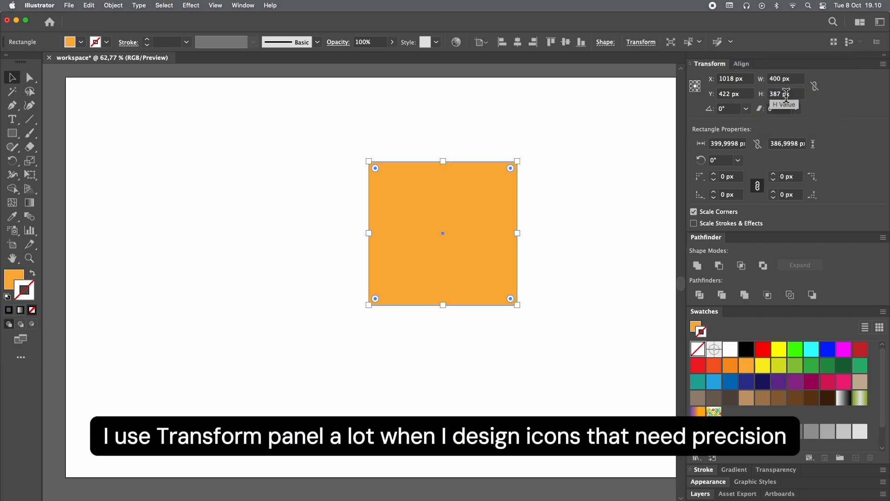
Delete the orange rectangle from the artboard.
click(466, 228)
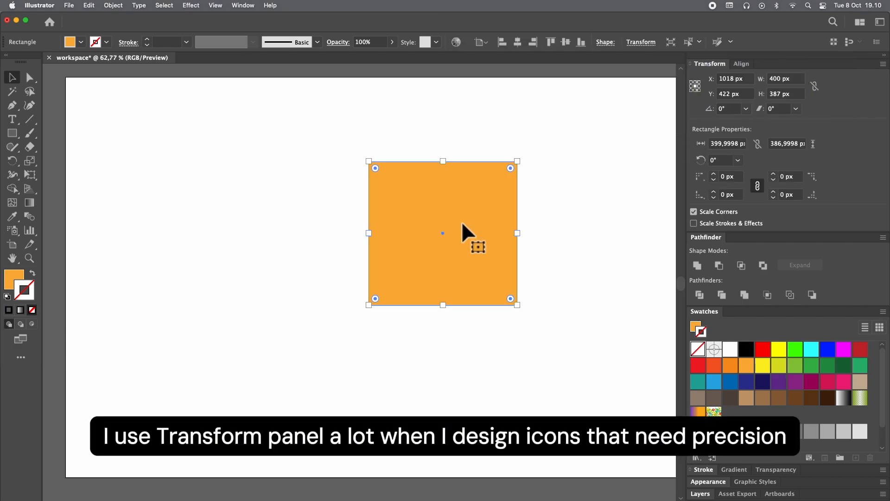
key(Delete)
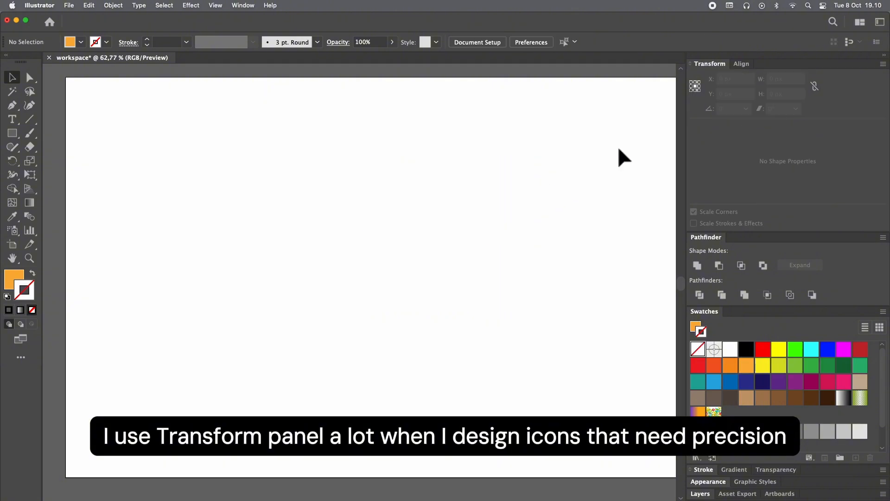
Bring up the Align options and draw a small orange square in the upper-left part of the artboard.
click(748, 66)
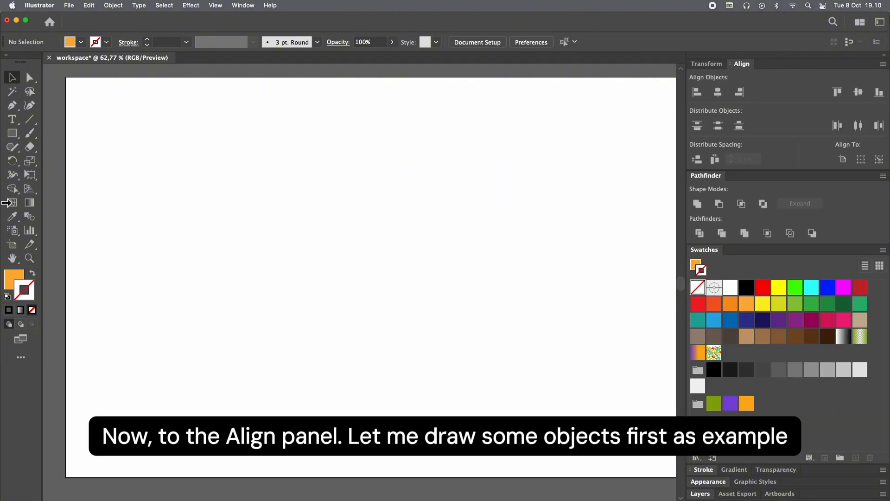
click(13, 133)
mouse_move(279, 170)
mouse_down()
mouse_move(332, 243)
mouse_move(356, 248)
mouse_up()
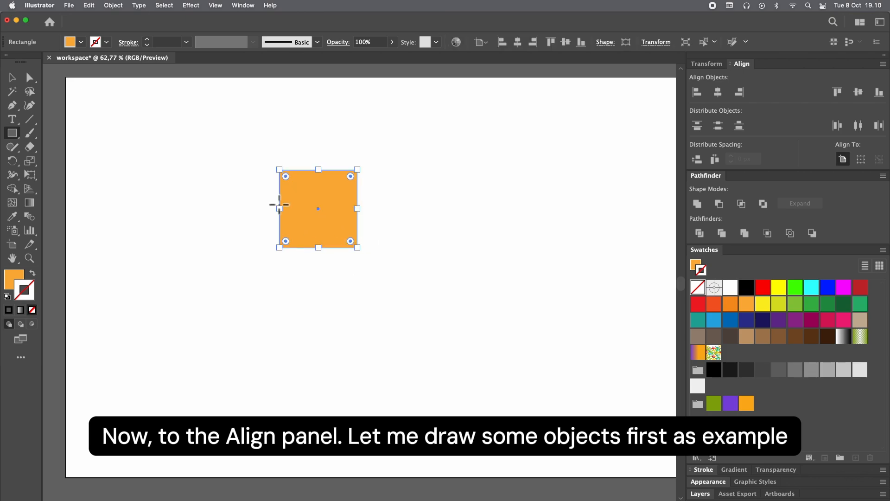
Duplicate the orange square straight downward twice to build a column of three evenly spaced squares.
key(v)
drag(305, 198, 322, 291)
key(super+d)
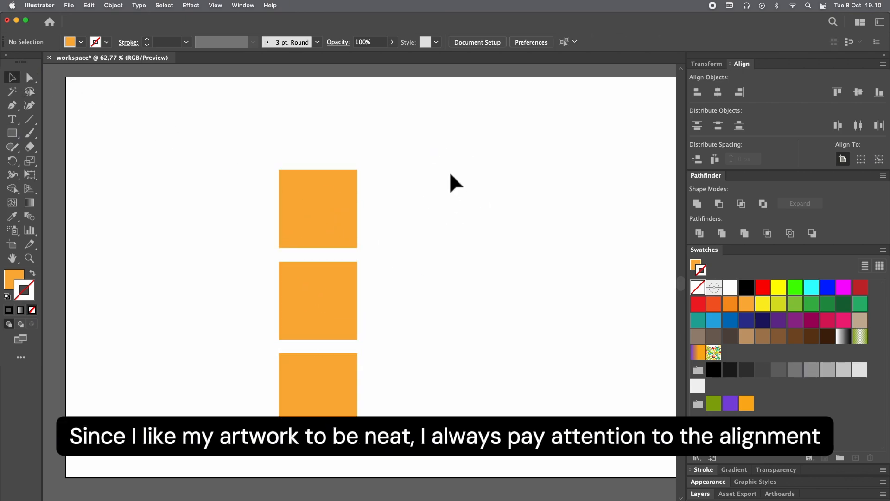
Move the column of squares up and to the left on the artboard, and offset only the middle square to the right.
drag(449, 173, 304, 359)
click(300, 300)
drag(291, 263, 347, 263)
click(371, 319)
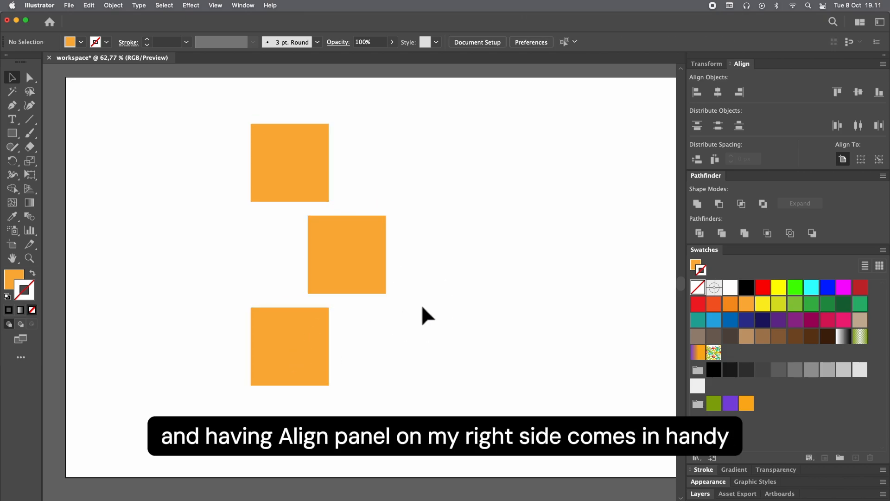
Try aligning the three squares by their left edges, undo it, and align them by their horizontal centers instead.
drag(166, 130, 418, 399)
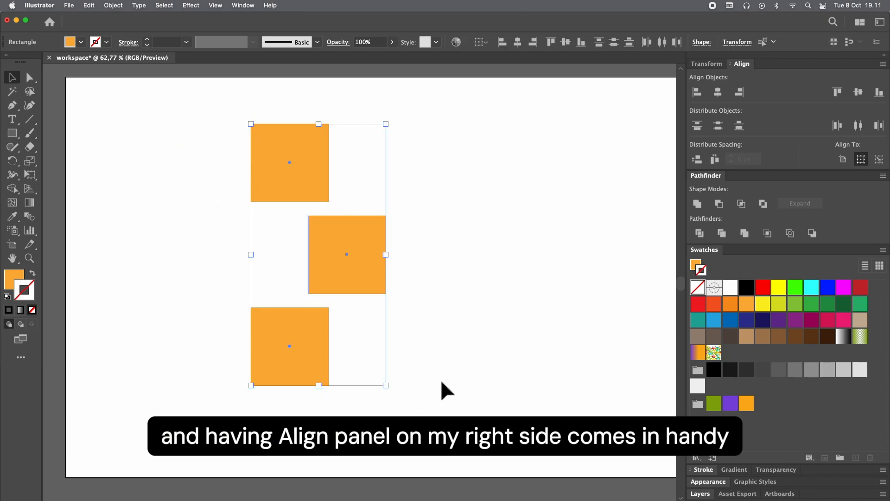
click(697, 92)
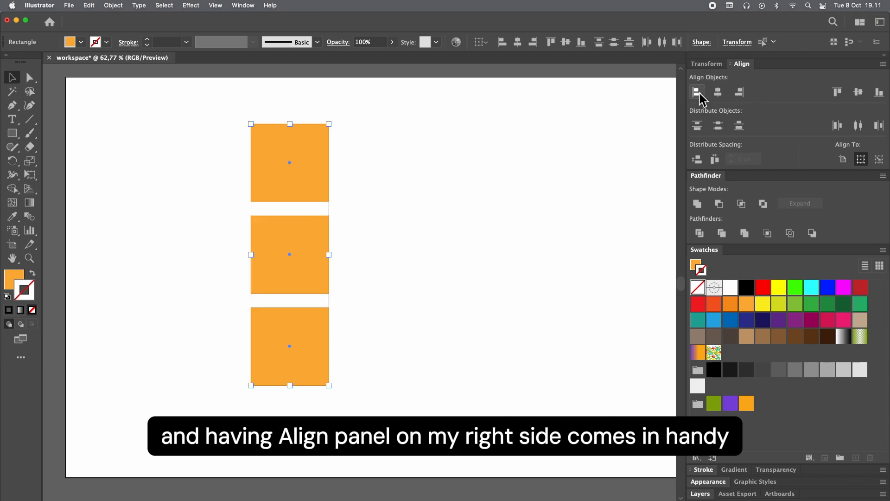
key(super+z)
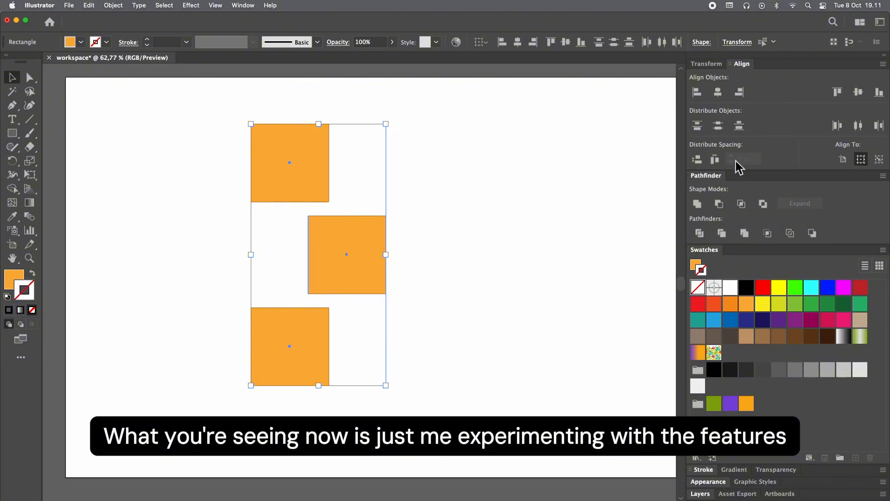
click(716, 92)
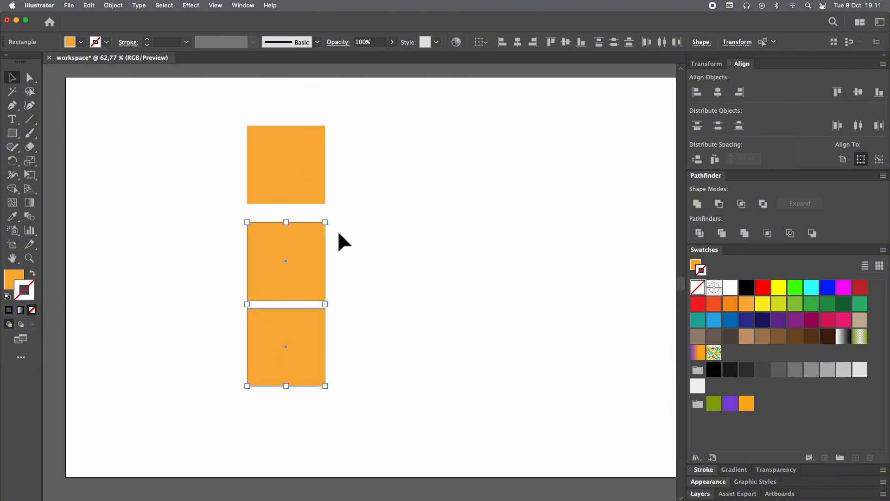
Distribute the three squares vertically with 20 px spacing, using the bottom square as the key object.
drag(384, 150, 260, 378)
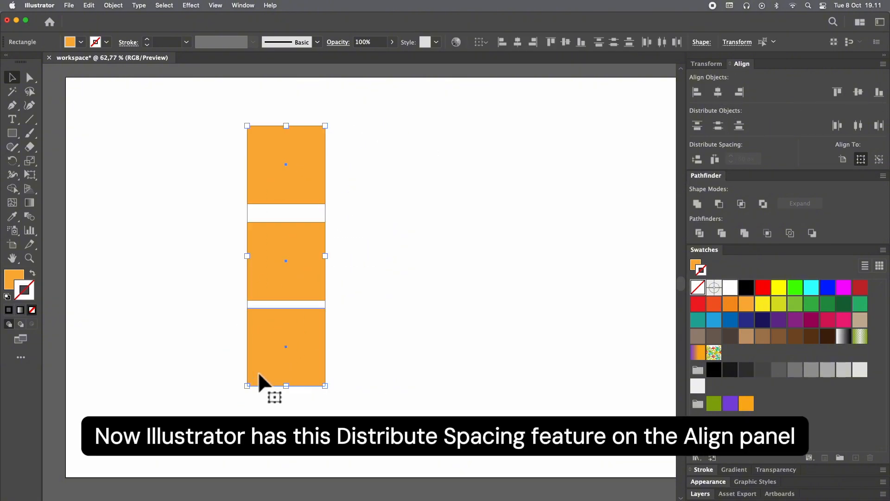
click(878, 159)
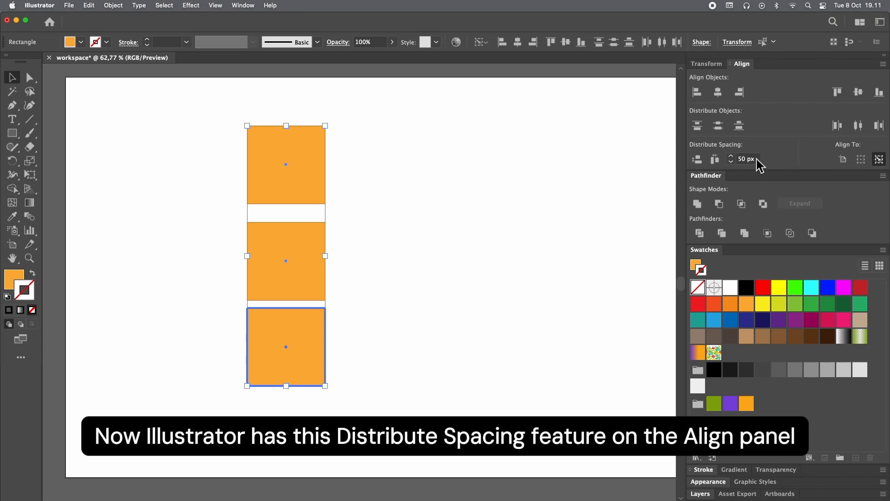
click(741, 159)
text(20)
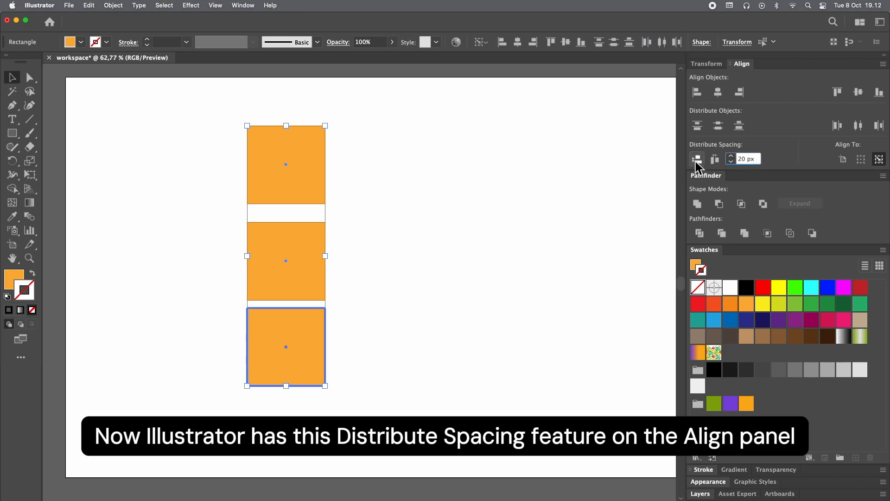
click(696, 159)
click(437, 256)
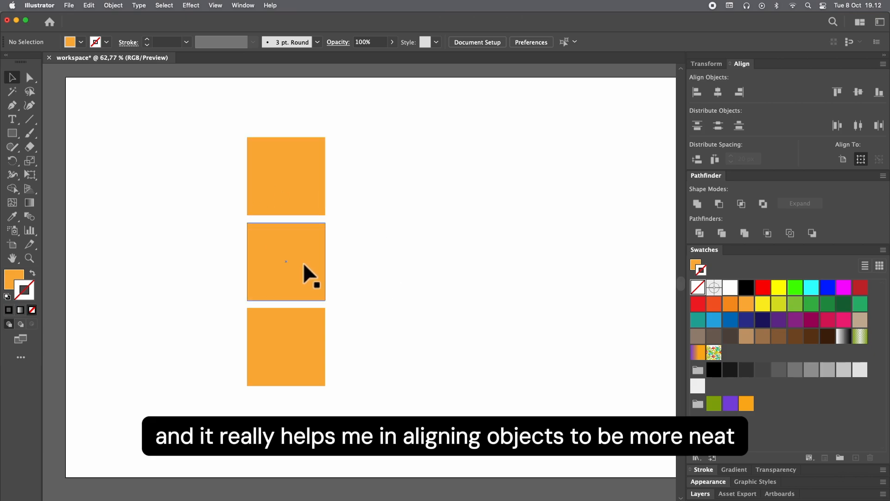
key(super+a)
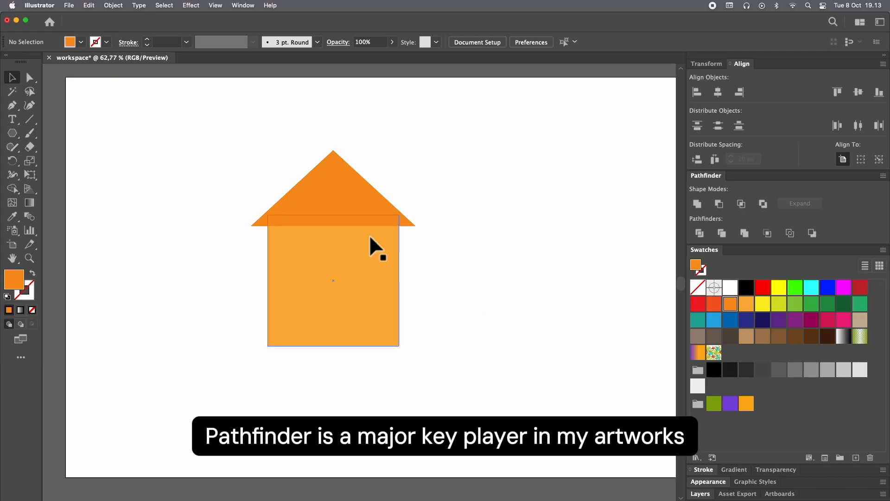
Unite the roof triangle and the square house body with Pathfinder, and undo the merge.
drag(387, 183, 241, 387)
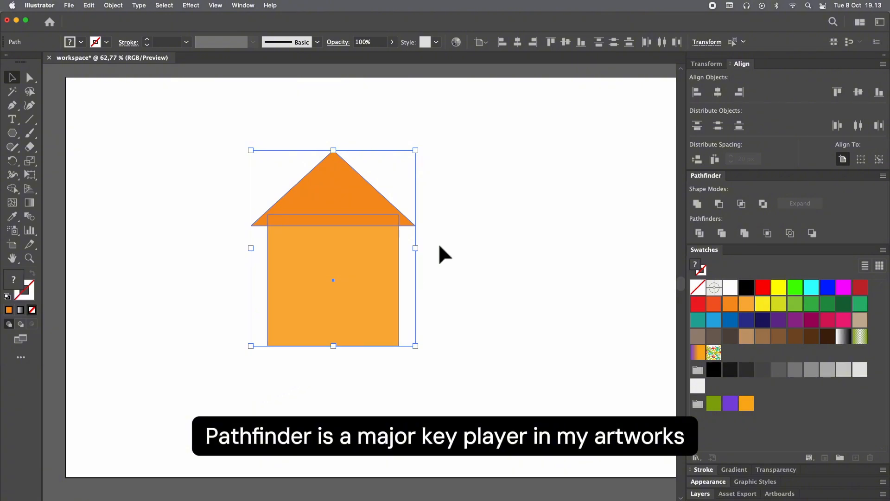
drag(468, 165, 268, 371)
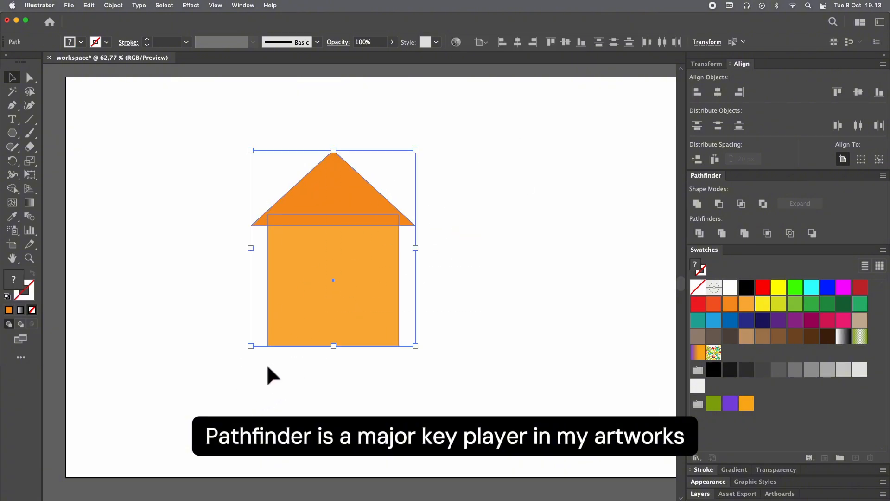
click(699, 203)
click(508, 250)
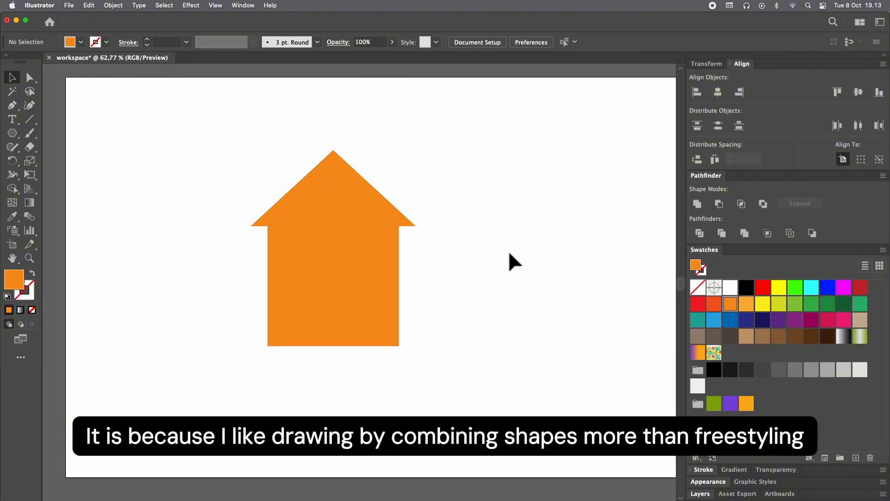
click(318, 246)
key(super+z)
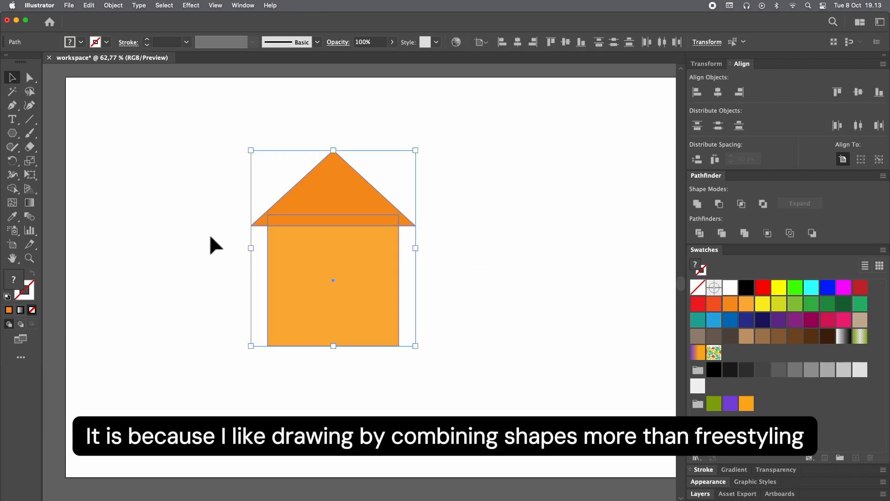
Merge the overlapping triangle and square into one house shape with the Shape Builder tool.
click(13, 188)
click(74, 185)
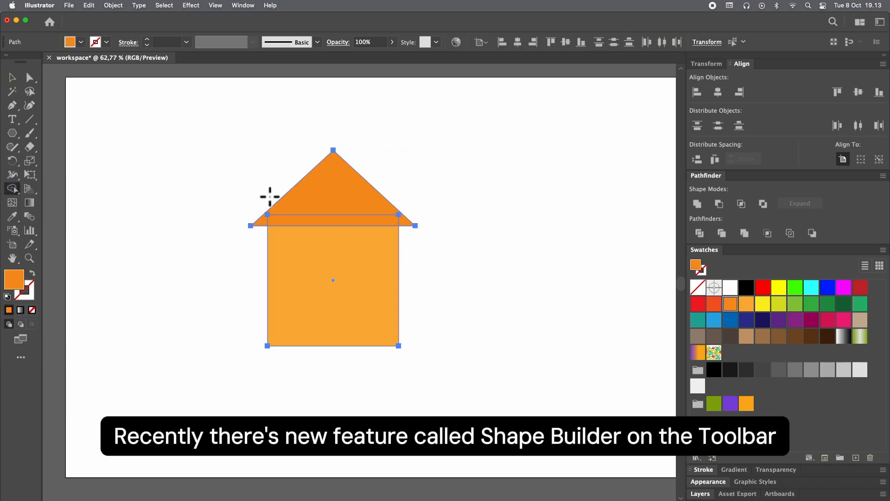
mouse_move(348, 203)
mouse_down()
mouse_move(353, 322)
mouse_move(330, 179)
mouse_up()
click(12, 78)
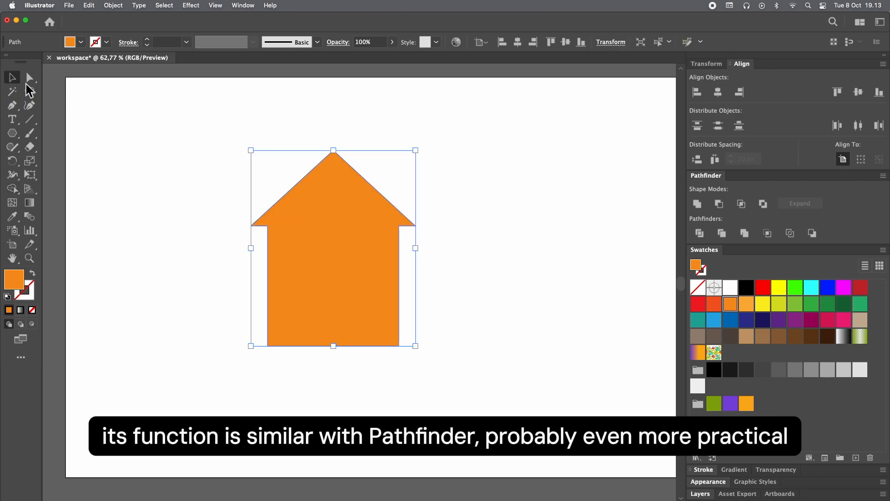
click(486, 200)
Move the merged house slightly, and undo both the move and the Shape Builder merge.
drag(368, 258, 350, 283)
key(super+z)
click(507, 231)
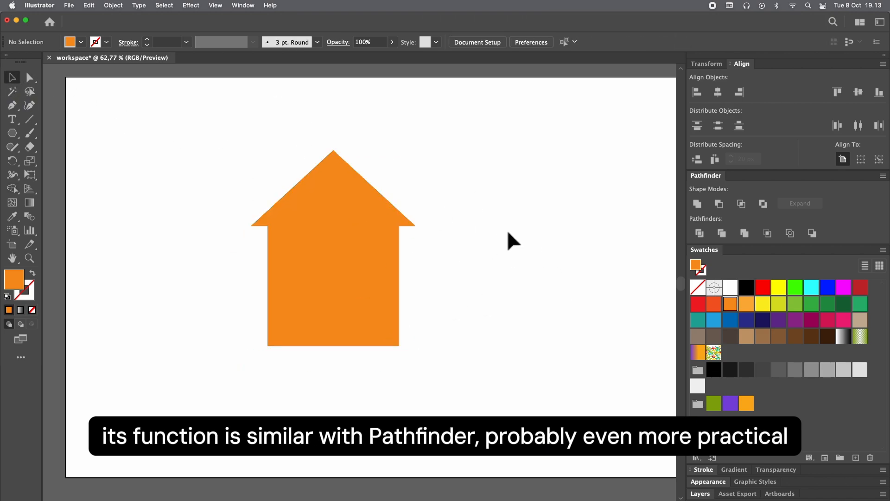
key(super+z)
Select the triangle and square again, combine them with Pathfinder's Unite mode, and undo it.
drag(466, 180, 335, 307)
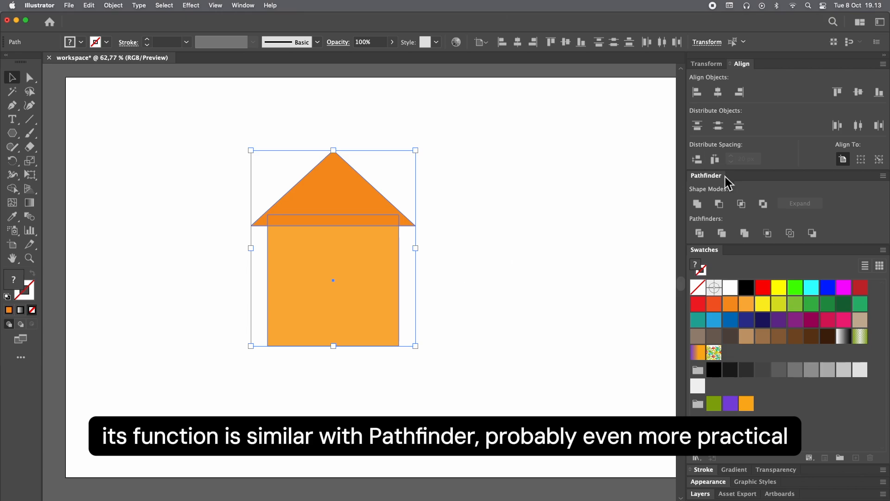
click(696, 203)
click(514, 249)
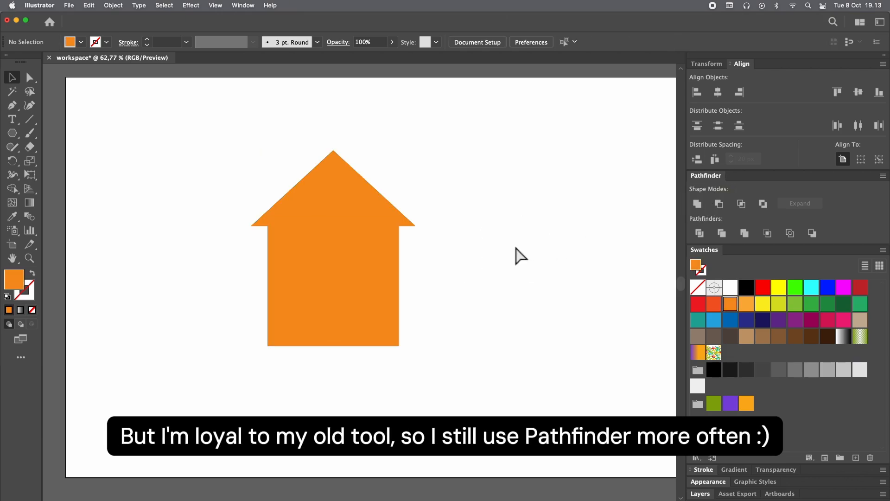
key(super+z)
Try the Minus Front and Intersect shape modes on the triangle and square, undoing each result.
click(719, 204)
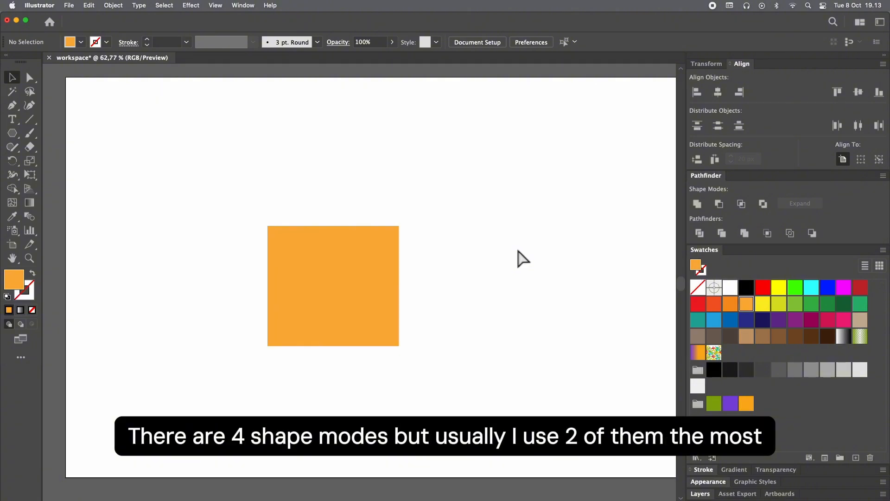
key(super+z)
click(741, 204)
click(510, 260)
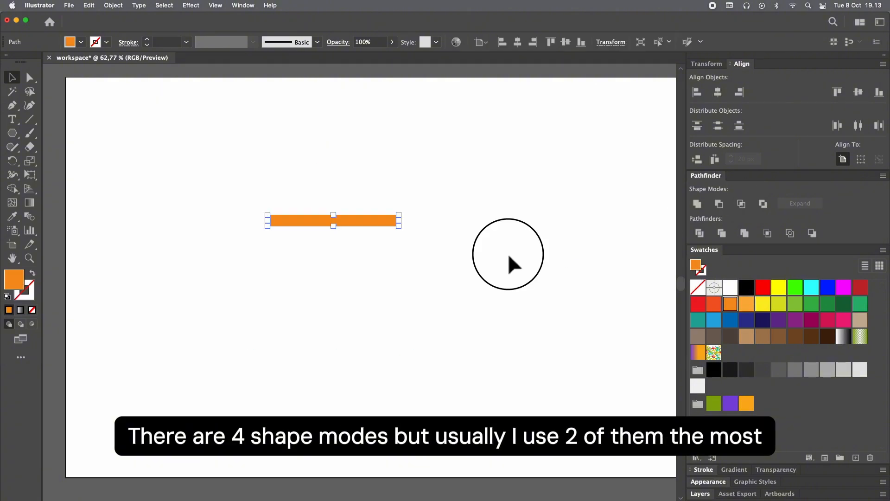
key(super+z)
Try the Exclude shape mode on the triangle and square, and undo it.
click(762, 204)
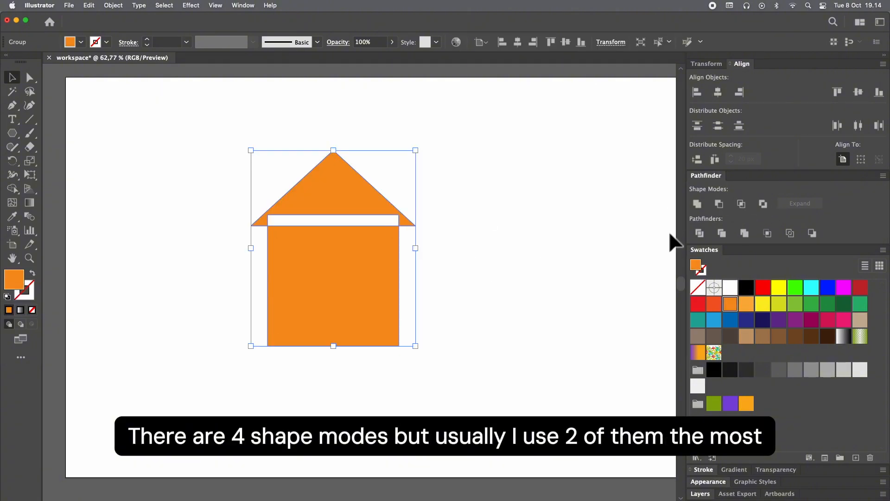
click(547, 254)
click(387, 304)
key(super+z)
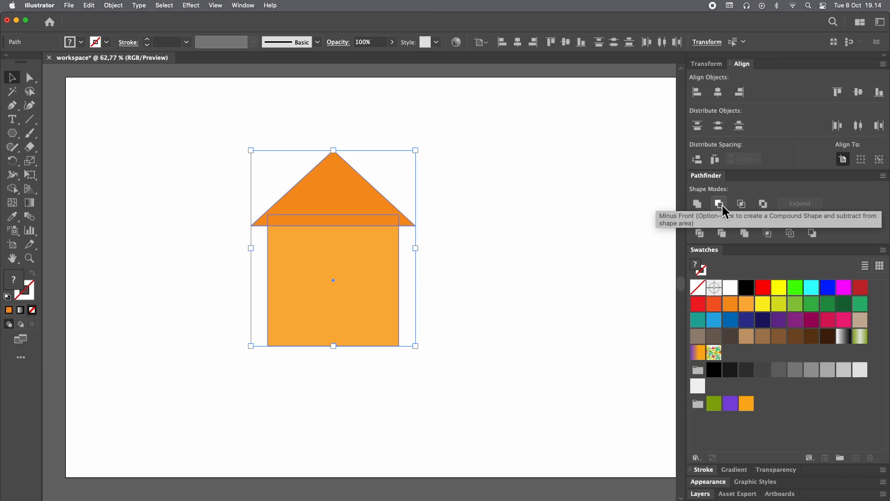
Apply Minus Front to the house shapes once more, undo it, and open the list of available panels.
click(722, 205)
key(super+z)
click(473, 252)
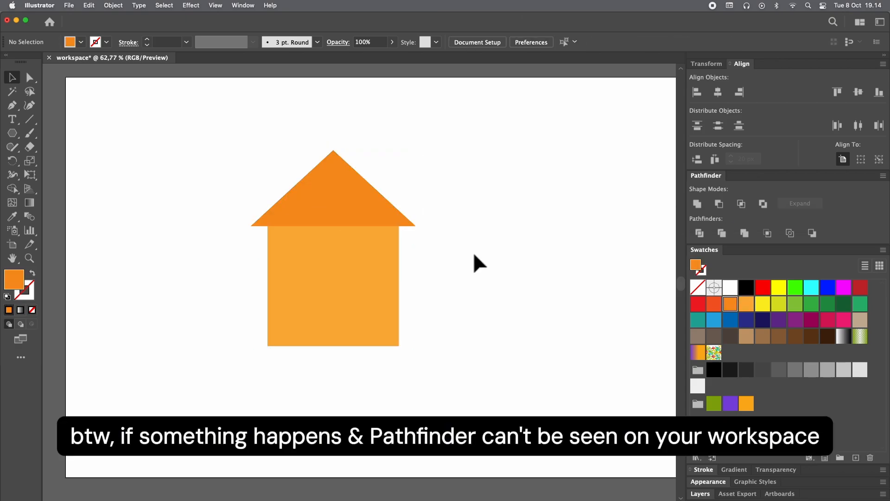
click(249, 7)
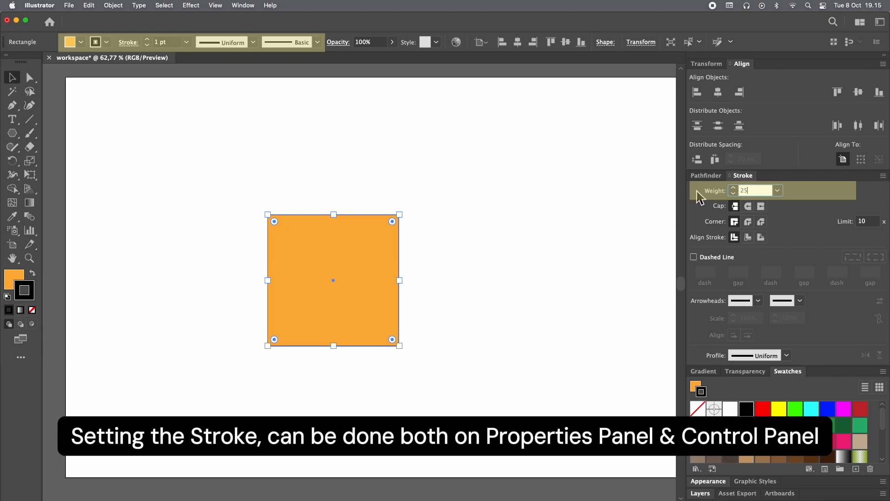
Apply a 25 pt stroke weight to the orange square.
key(Return)
click(500, 246)
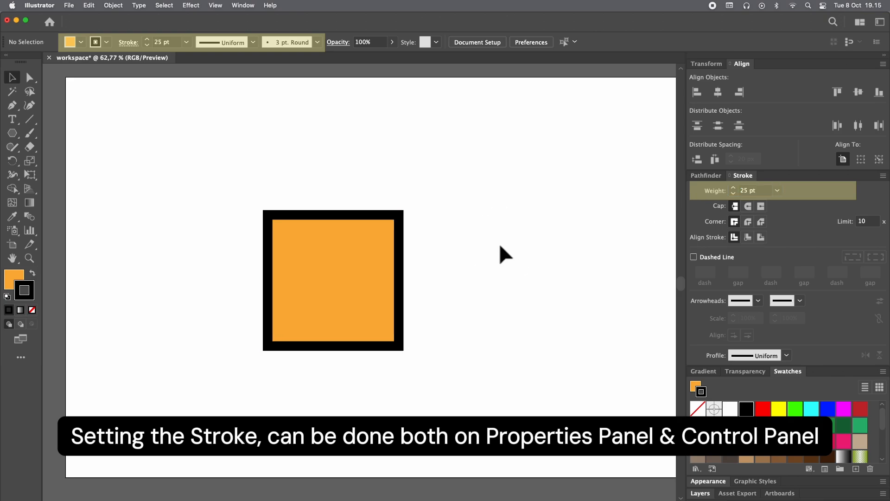
Set the square's stroke corners to Round Join, and change them to Bevel Join.
click(367, 282)
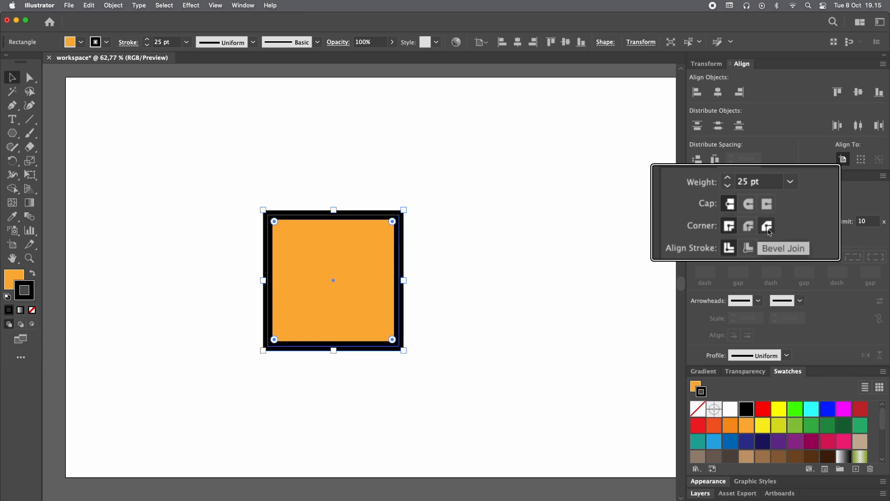
click(626, 130)
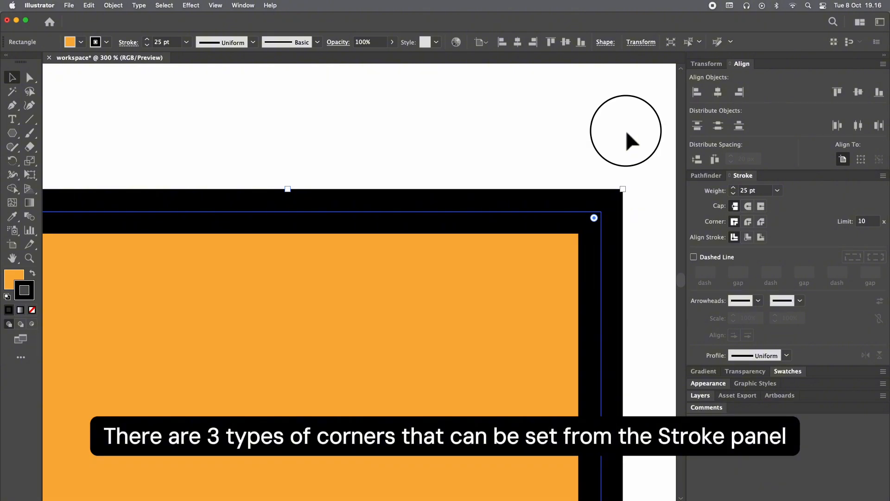
click(748, 222)
click(668, 260)
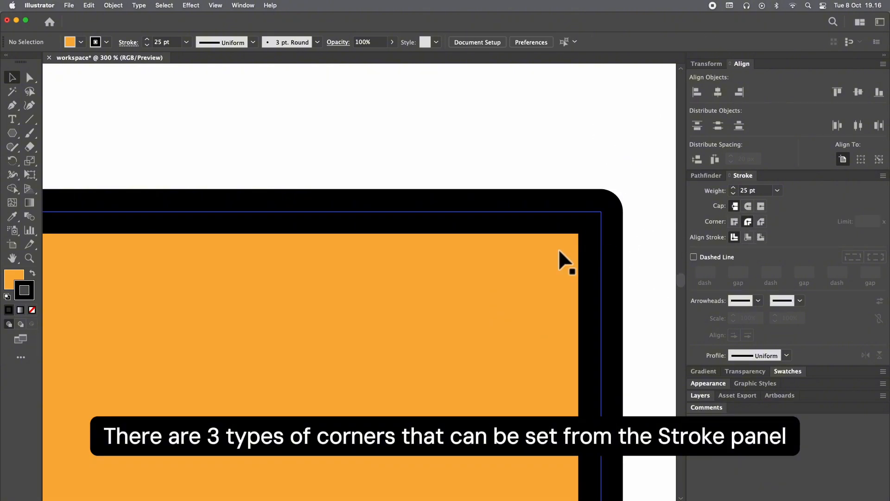
click(496, 288)
click(761, 222)
click(653, 270)
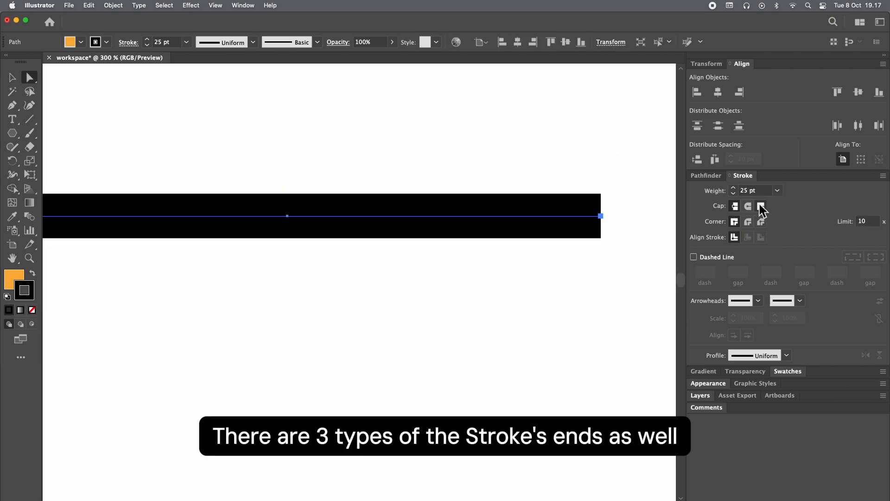
Switch the black line's stroke ends between Round, Projecting and Butt caps, finishing on Projecting Cap.
click(747, 206)
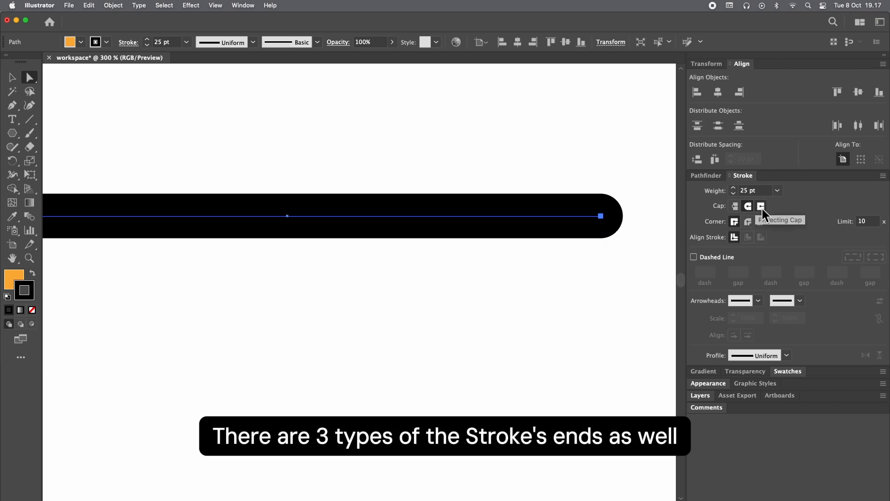
click(761, 206)
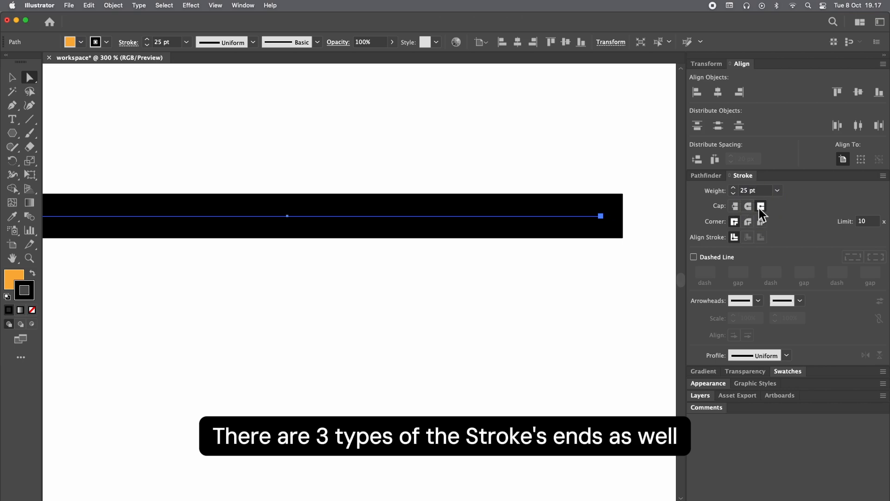
click(735, 206)
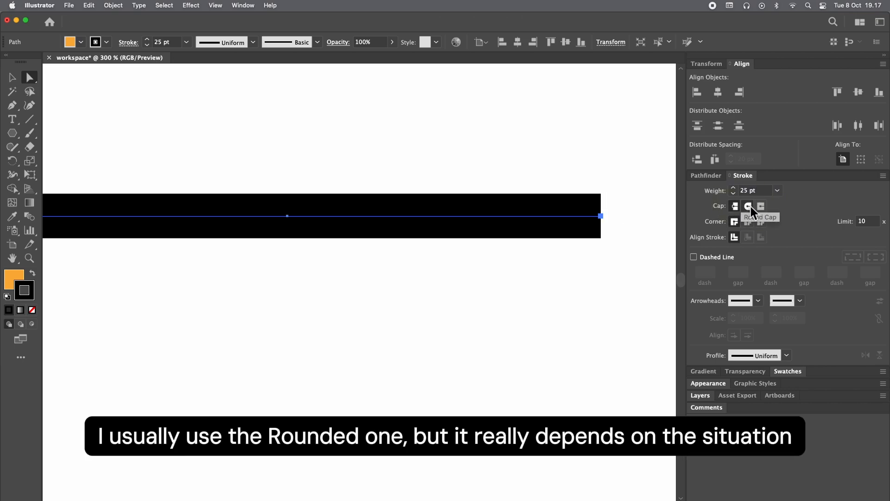
click(751, 207)
click(761, 207)
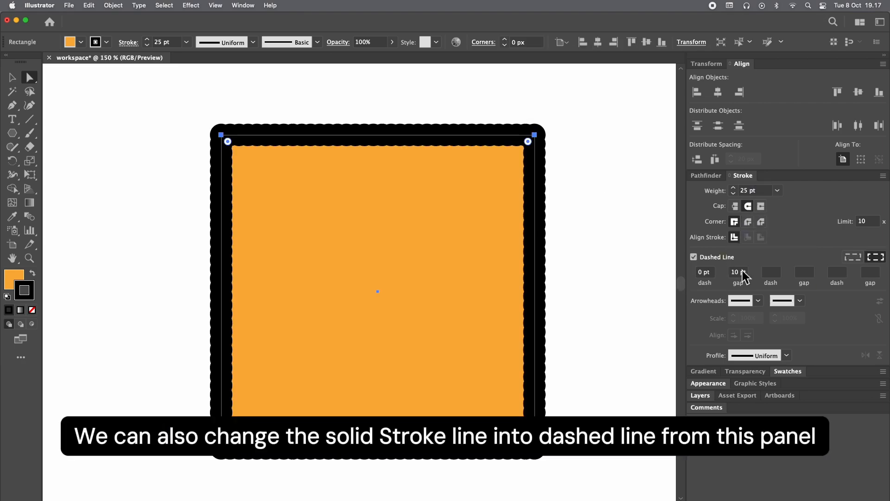
Set the orange square's dashed stroke to a 1 pt dash and a 50 pt gap.
click(701, 272)
key(Tab)
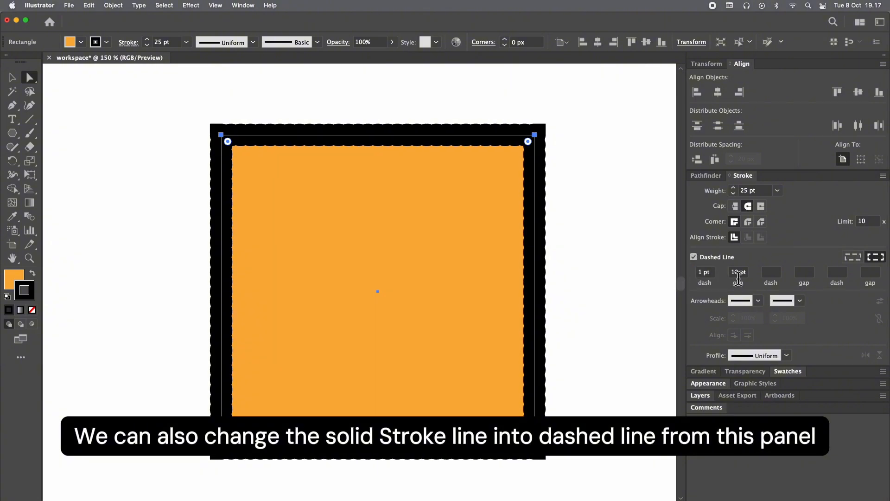
text(50)
key(Return)
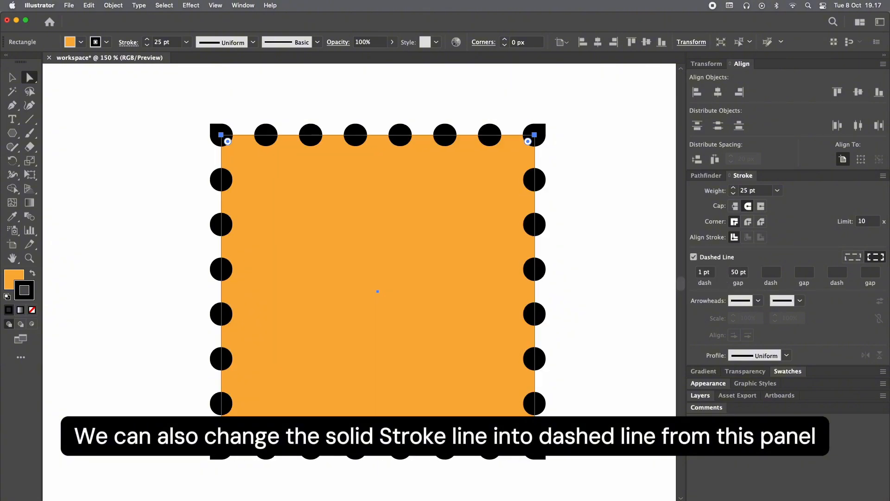
click(605, 215)
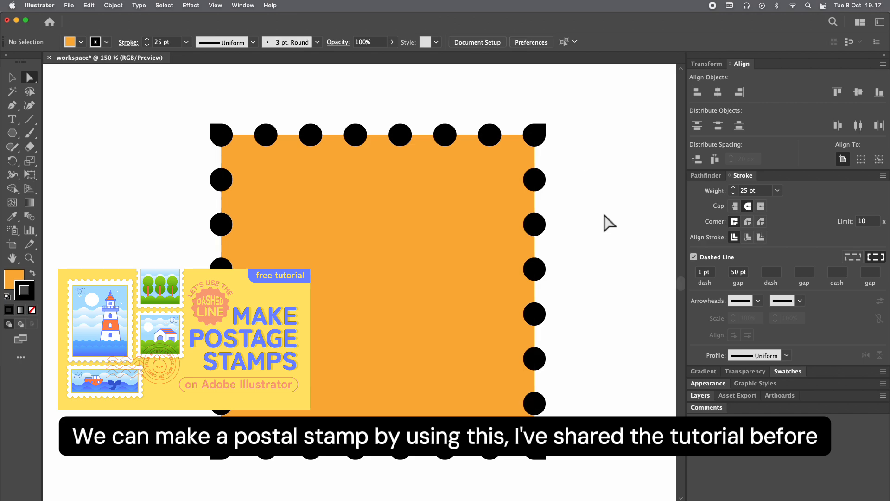
Set the dashed square's stroke corners to Round Join and change its stroke color to white for a postage-stamp edge.
click(411, 274)
click(748, 221)
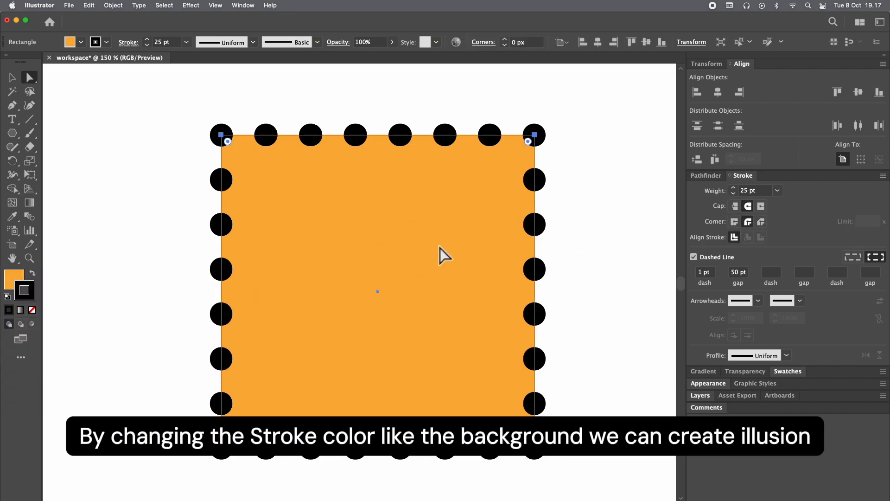
double_click(25, 293)
drag(118, 323, 82, 271)
click(358, 275)
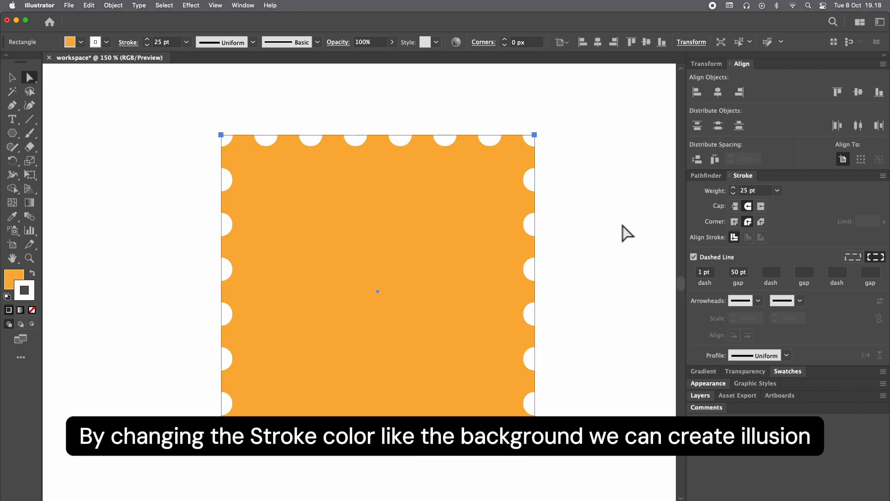
click(625, 227)
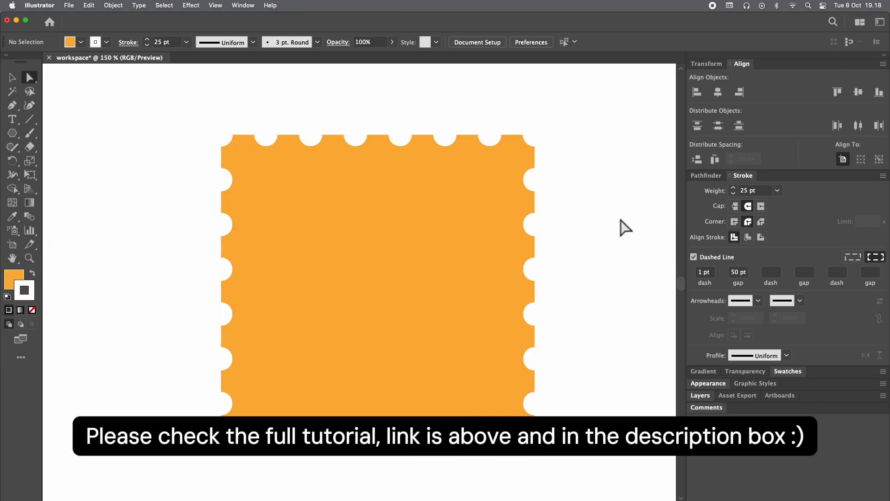
Apply a linear white-to-black gradient fill to the orange square and shift the gradient's midpoint toward each end.
click(492, 269)
click(700, 272)
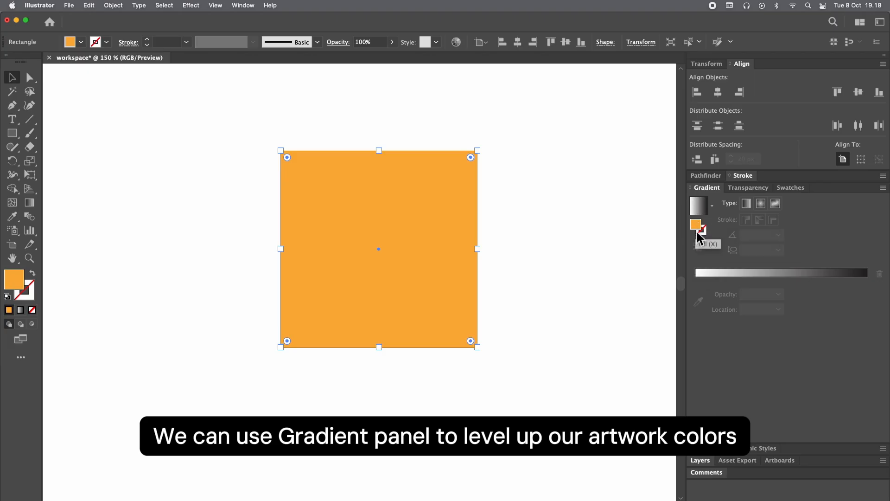
click(705, 209)
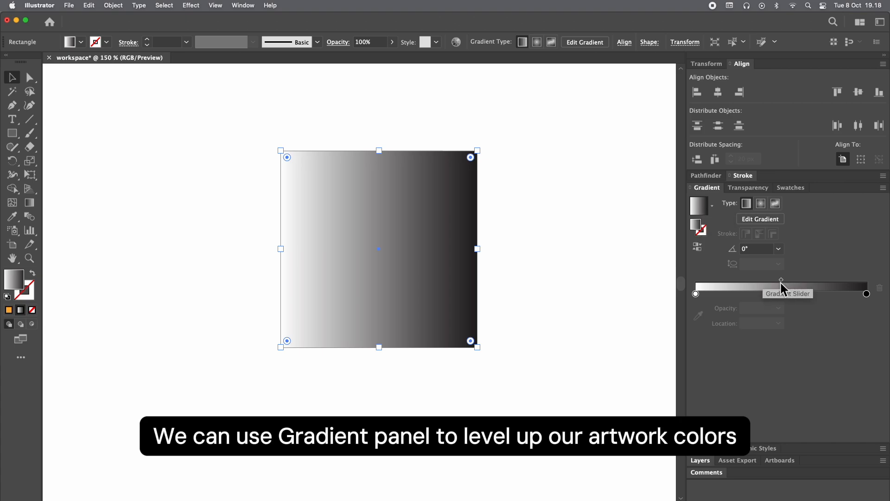
drag(781, 280, 844, 279)
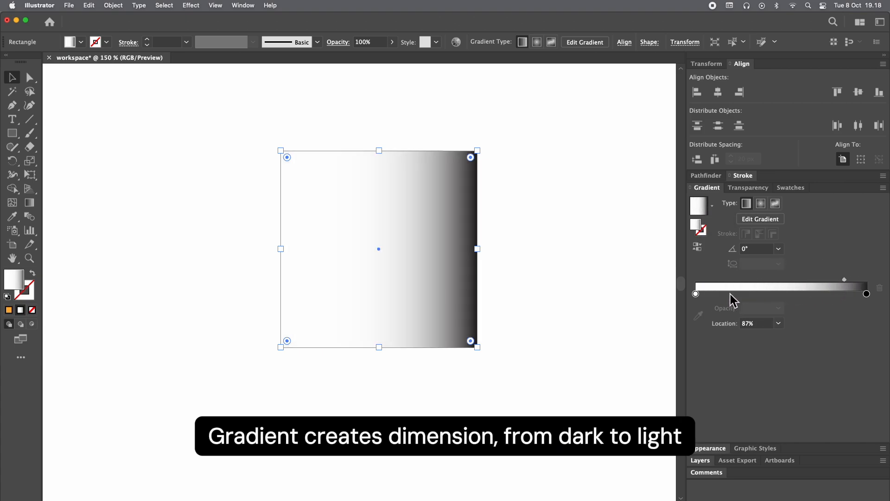
click(695, 293)
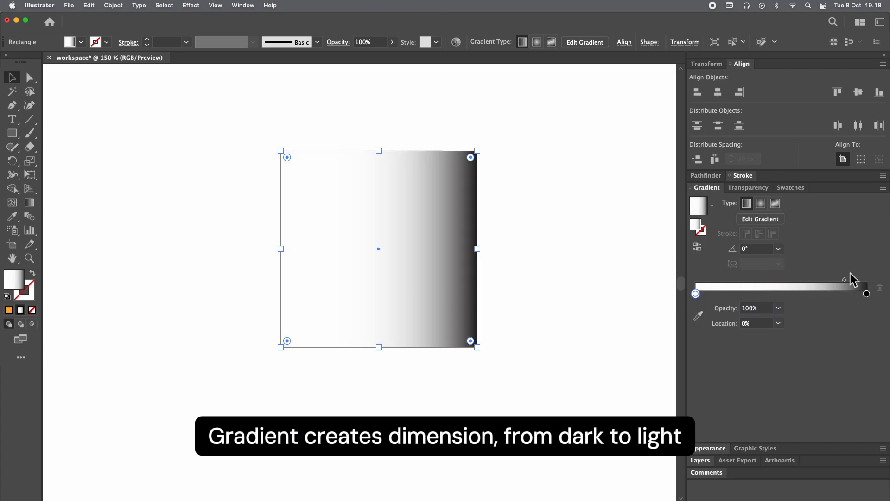
drag(845, 280, 771, 281)
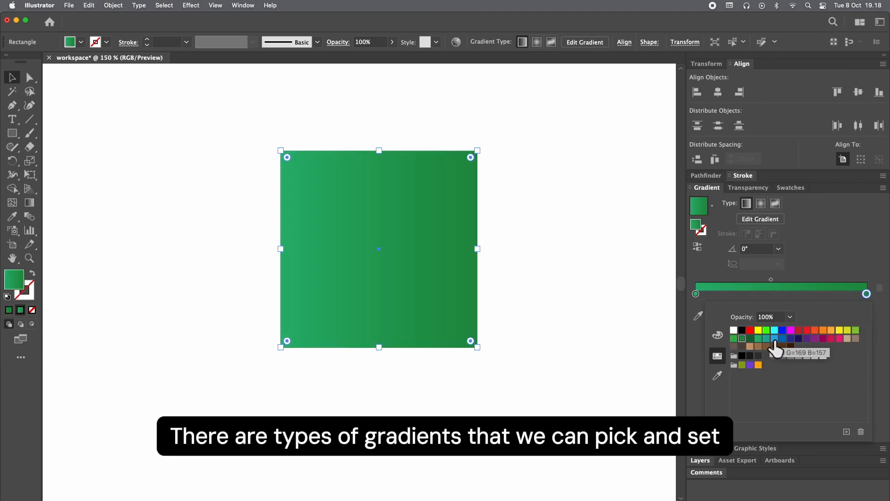
Recolor the linear gradient's end stop to blue and move the midpoint to about 68%.
click(768, 338)
click(775, 338)
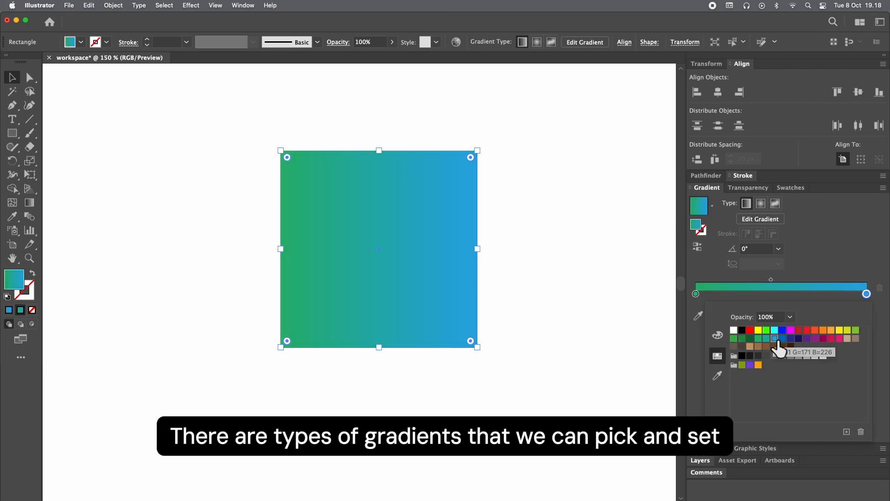
click(771, 280)
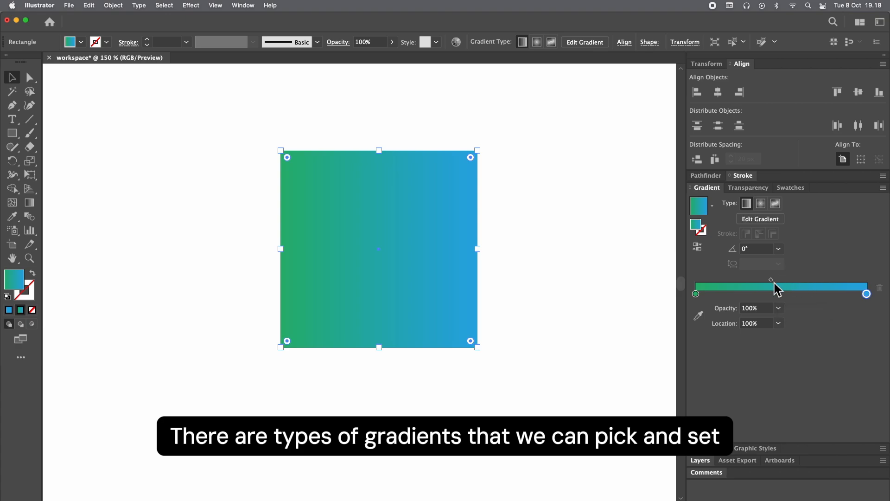
drag(774, 286, 813, 280)
Switch the square's gradient to Radial and on to Freeform, recoloring the lower-left color stop to green with R 0.
click(760, 204)
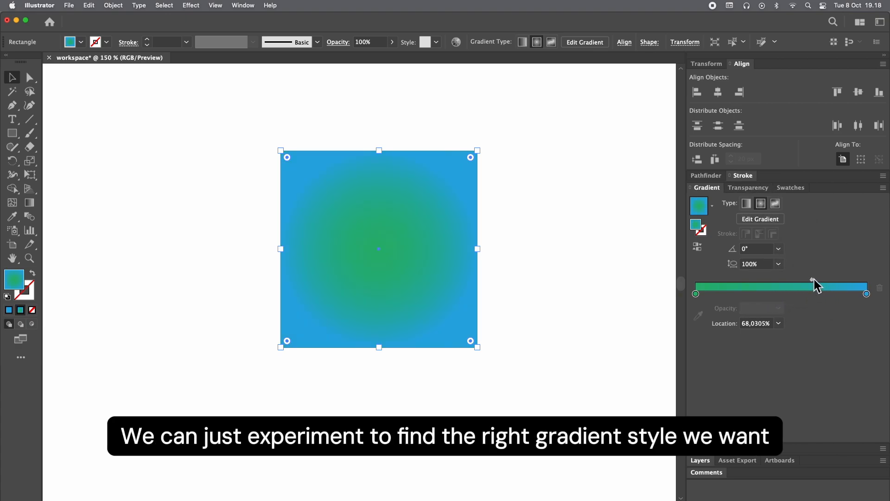
click(775, 204)
double_click(299, 328)
drag(243, 376, 206, 374)
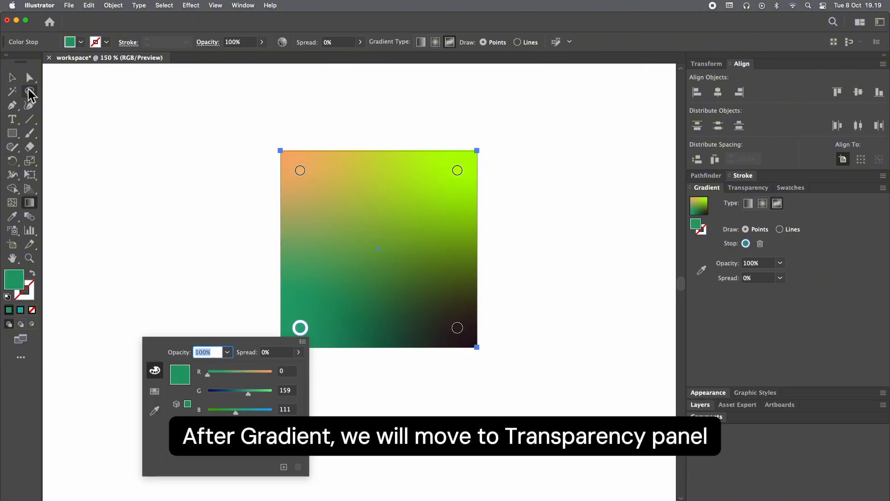
click(16, 83)
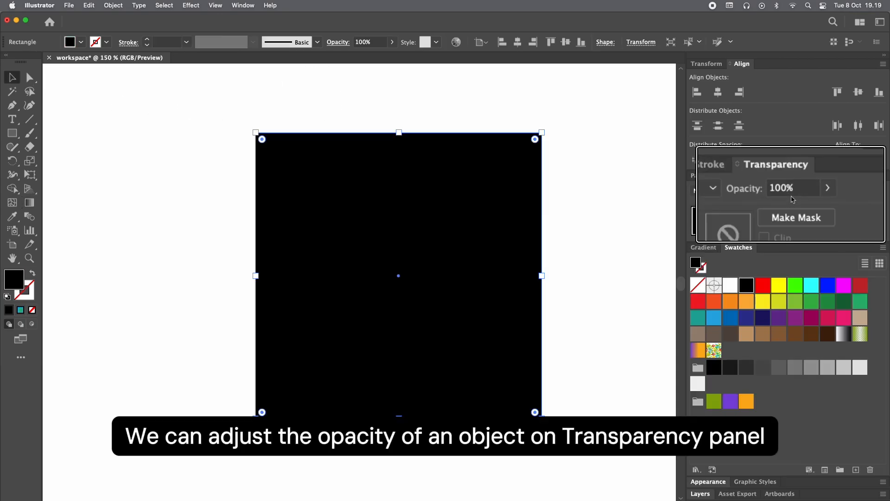
Set the black square's opacity to 50%, reduce it to 10%, and restore it to 100%.
click(758, 190)
text(50)
key(Return)
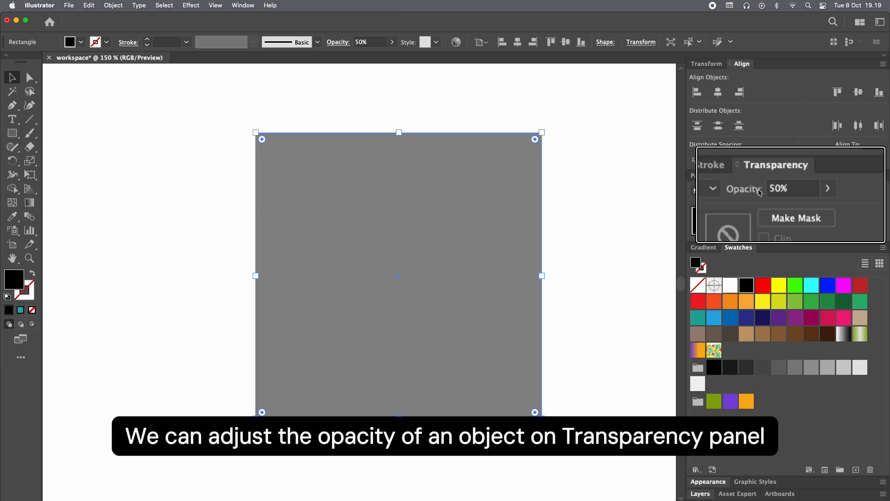
click(796, 190)
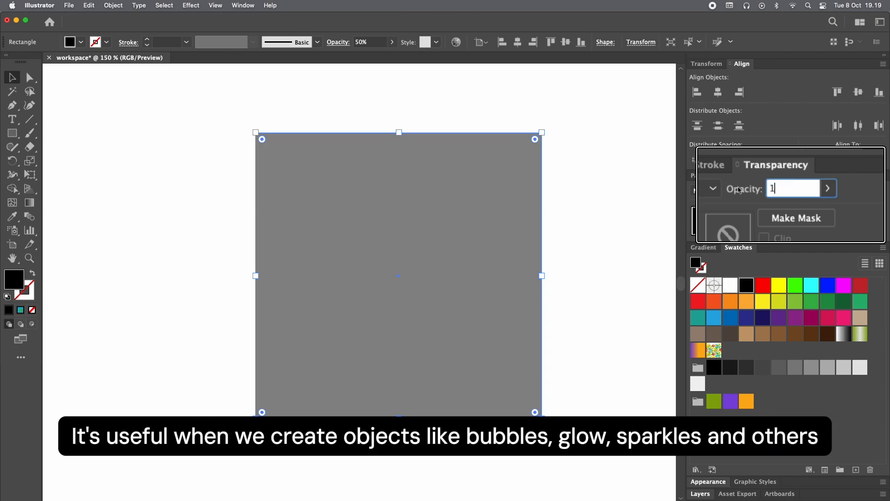
key(Return)
click(768, 189)
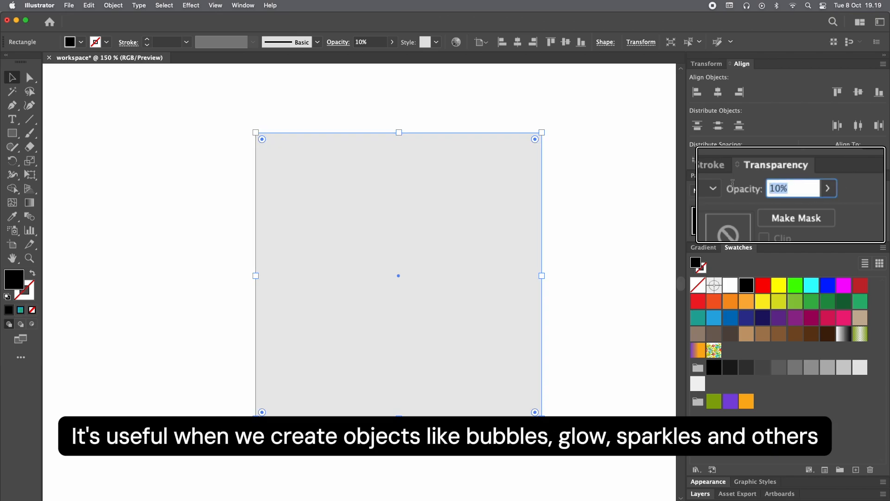
text(100)
key(Return)
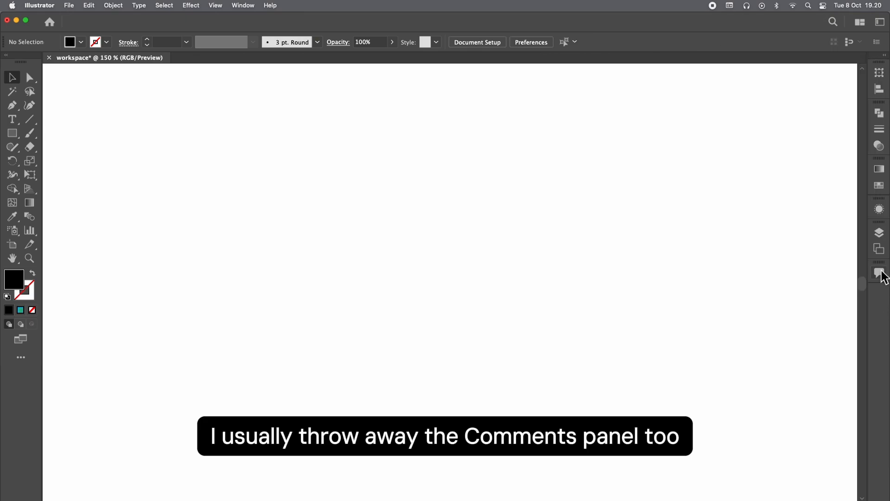
Detach the Comments panel from the collapsed dock and close it.
click(880, 273)
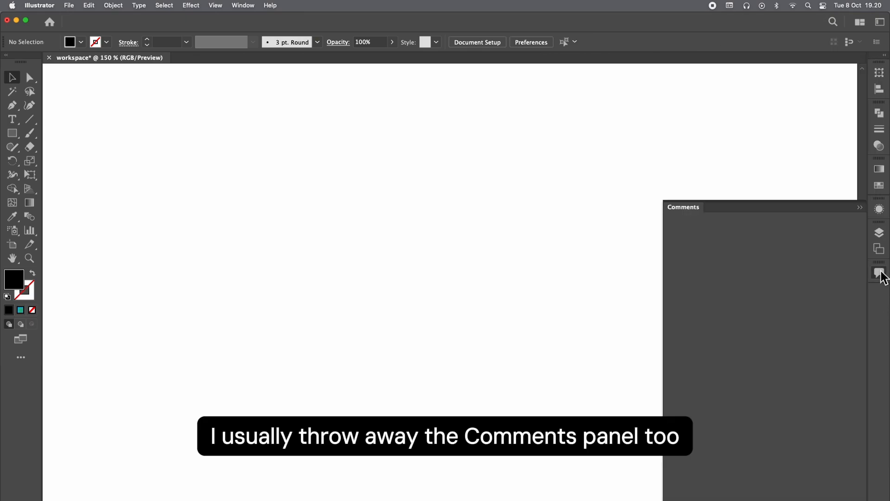
drag(842, 210, 529, 229)
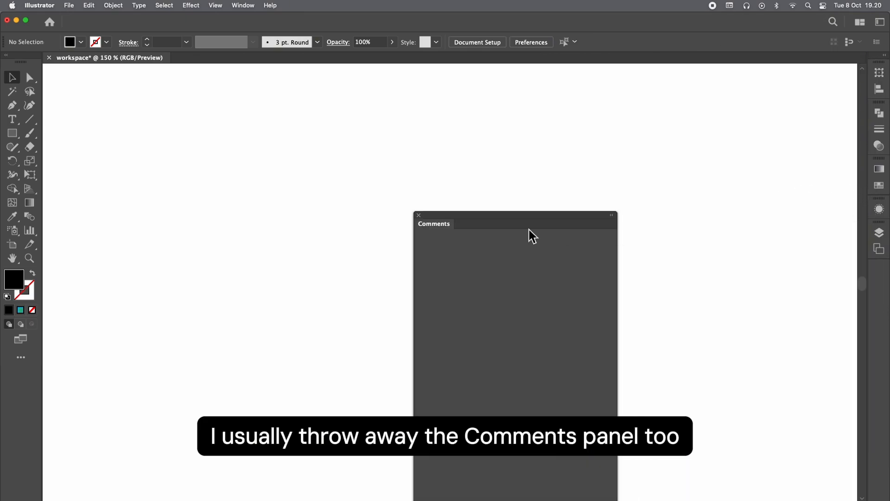
click(419, 215)
Examine the Artboards and Layers panels, and open the Appearance panel.
click(878, 249)
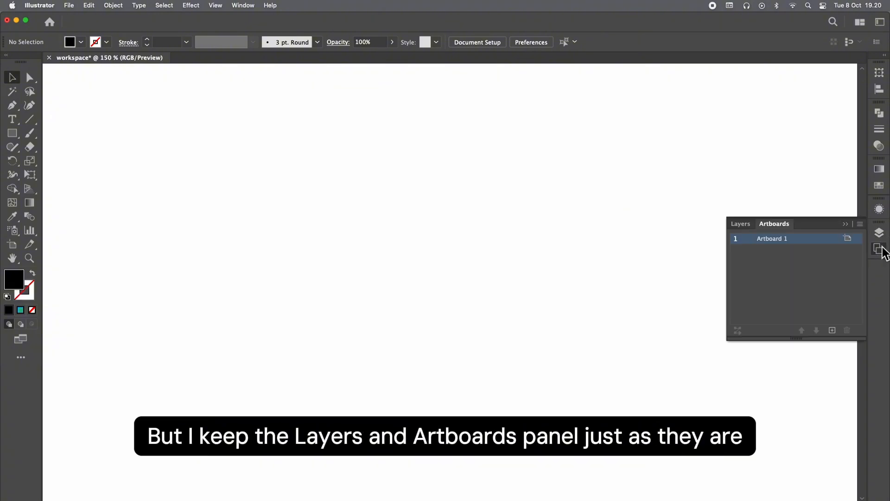
click(742, 224)
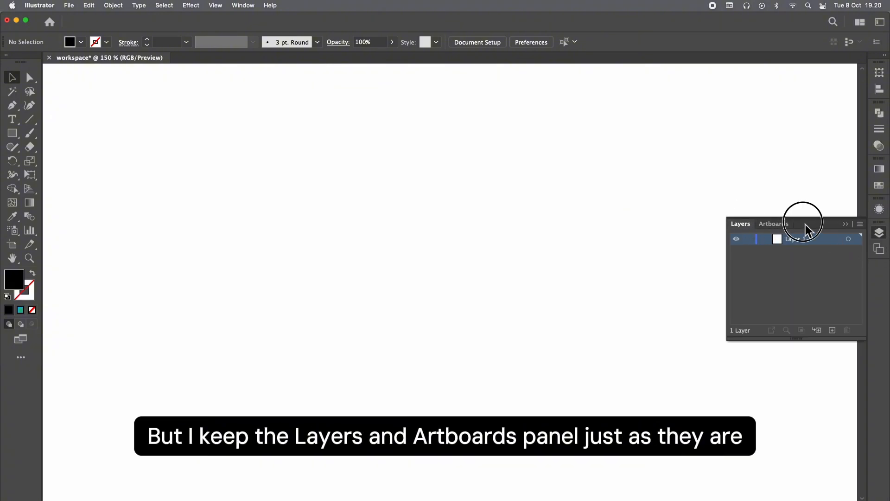
click(885, 249)
click(879, 209)
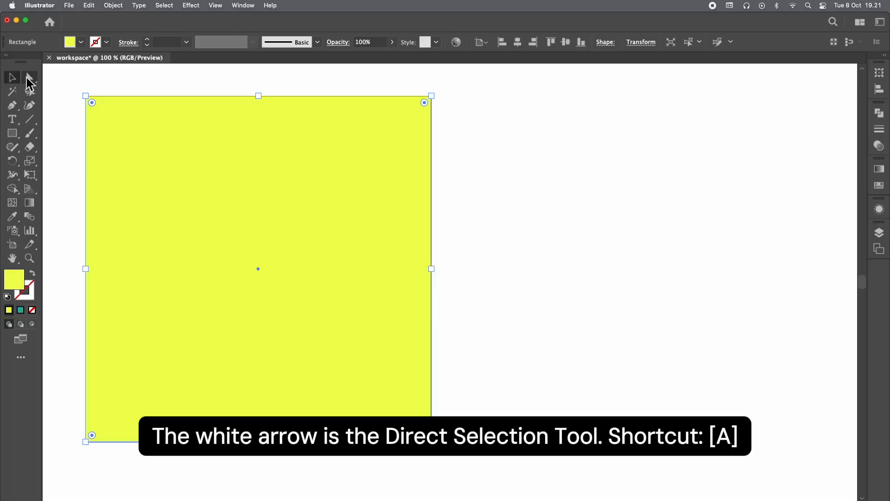
Pull the yellow square's upper-left anchor point inward with the Direct Selection tool, and undo the reshaping.
click(29, 77)
drag(85, 96, 519, 472)
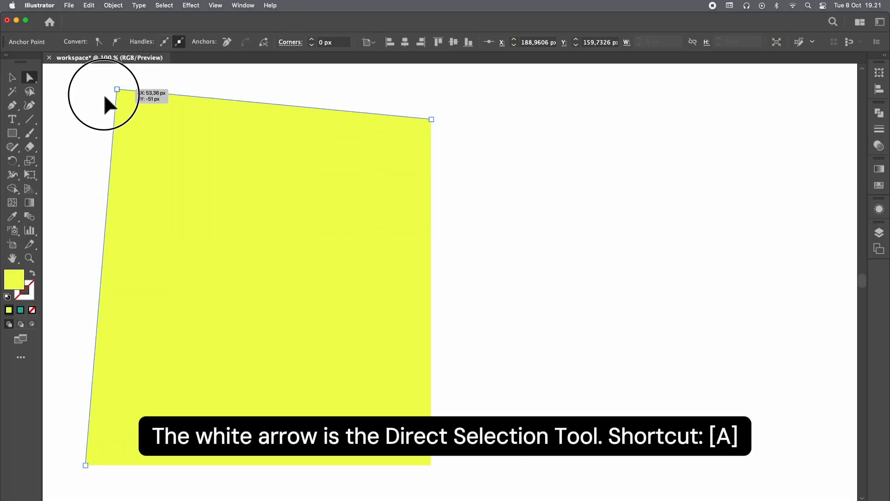
drag(103, 95, 143, 199)
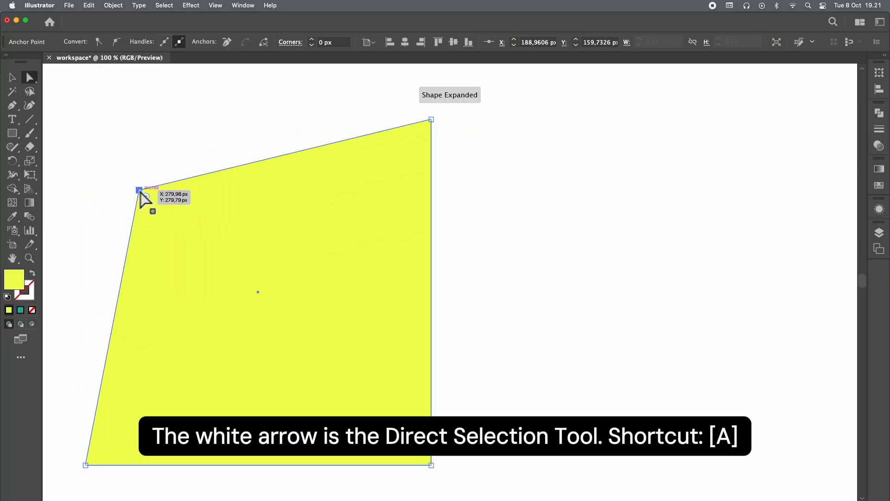
key(super+z)
Try rounding the yellow square's corners with its corner widget using the Direct Selection tool, undo the rounding, and deselect the square.
key(v)
mouse_move(85, 119)
mouse_down()
mouse_move(278, 246)
mouse_move(225, 178)
mouse_move(135, 132)
mouse_move(85, 119)
mouse_up()
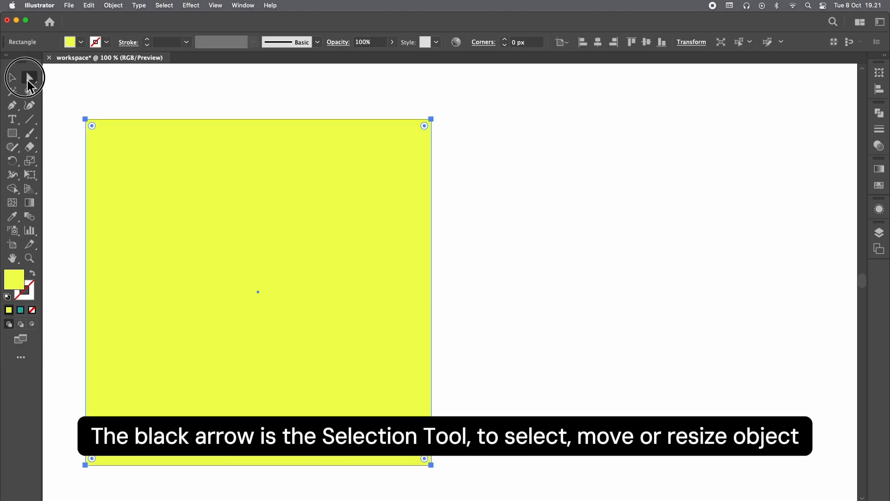
click(29, 78)
mouse_move(29, 79)
mouse_down()
mouse_move(69, 82)
mouse_move(44, 79)
mouse_up()
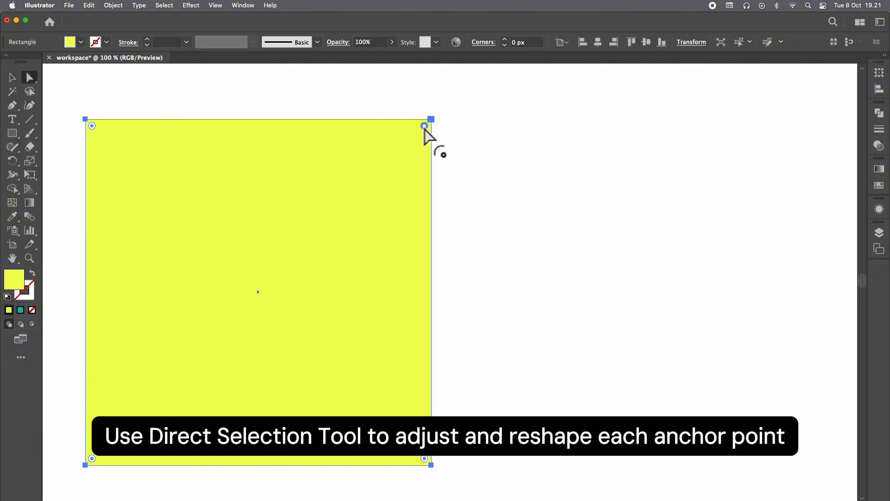
drag(424, 126, 127, 374)
key(super+z)
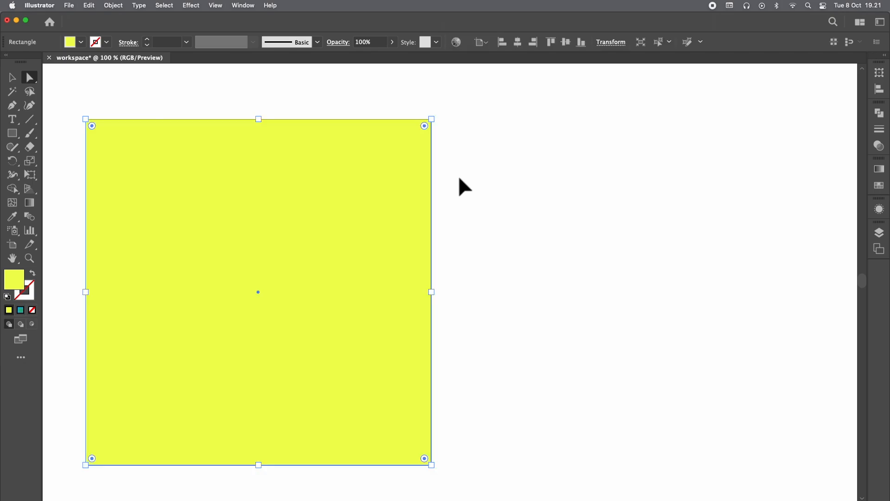
click(458, 176)
click(21, 137)
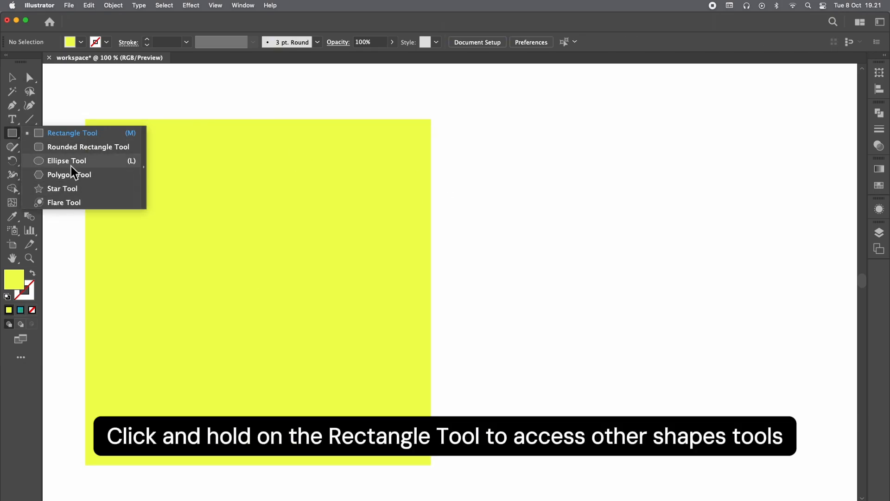
click(312, 193)
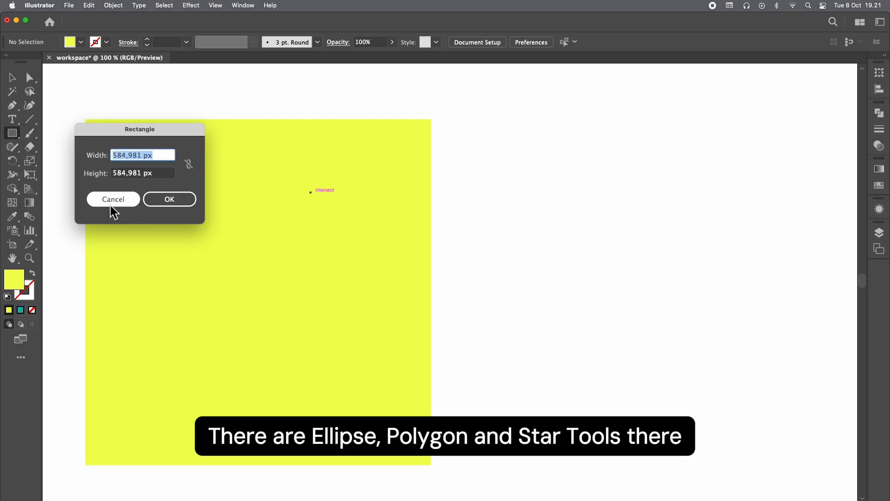
click(112, 200)
Delete the yellow square from the artboard.
click(14, 73)
click(211, 179)
key(Delete)
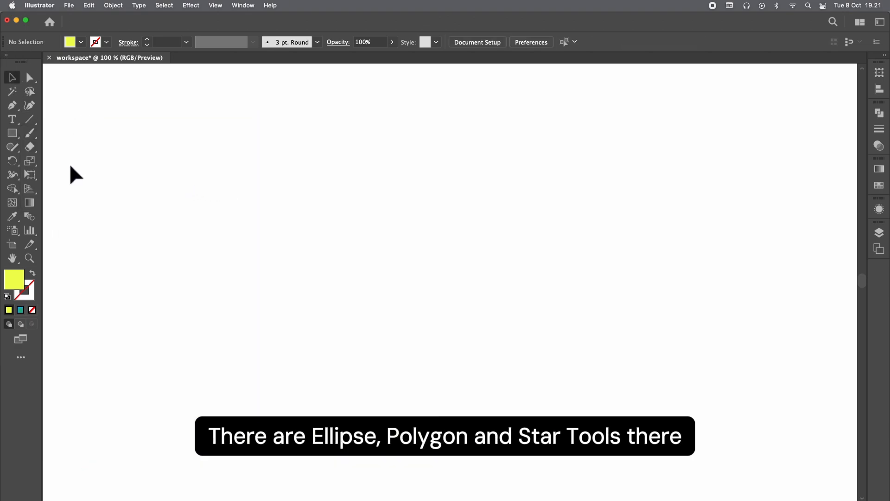
Draw a yellow circle on the empty artboard with the Ellipse tool.
click(15, 134)
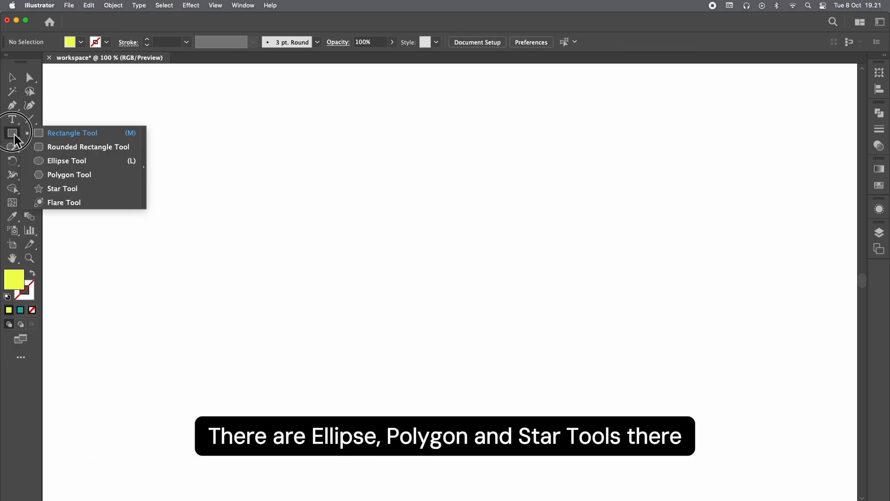
click(74, 163)
mouse_move(107, 132)
mouse_down()
mouse_move(280, 321)
mouse_move(360, 384)
mouse_up()
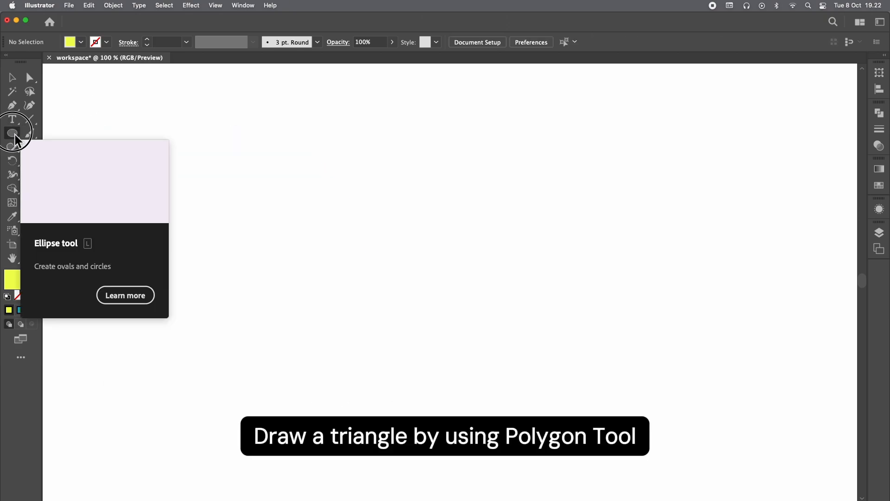
Draw a yellow polygon with the Polygon tool, raising its number of sides repeatedly, and delete it from the artboard.
click(13, 133)
click(84, 179)
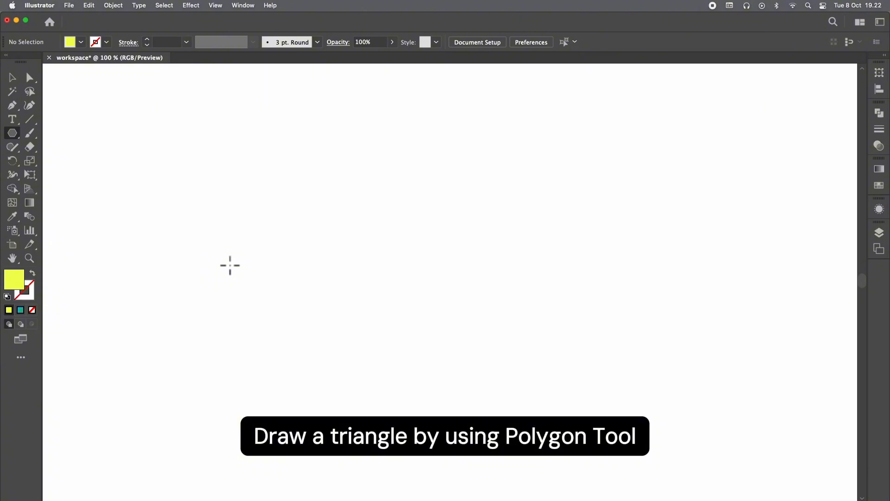
mouse_move(212, 215)
mouse_down()
mouse_move(298, 312)
mouse_move(293, 305)
mouse_up()
key(Up)
key(Up)
key(Up)
key(Up)
key(Up)
key(Up)
key(Up)
key(Up)
key(Up)
key(Up)
key(Up)
key(Up)
key(Up)
key(Up)
key(Delete)
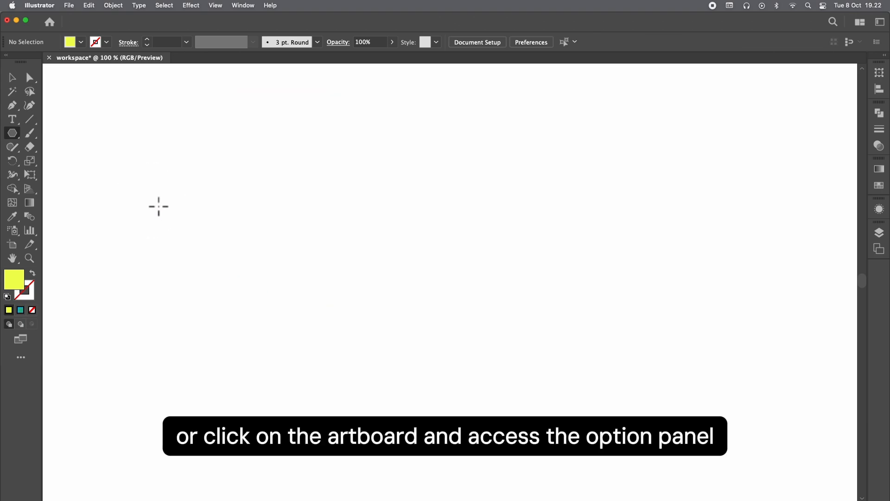
Create an eight-sided yellow polygon with a 204,9585 px radius from the Polygon options and move it down toward the artboard's centre.
click(159, 206)
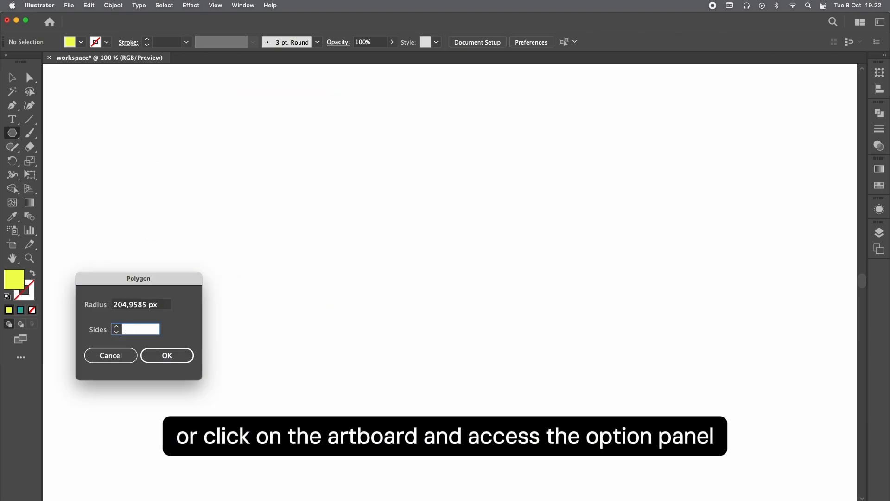
click(176, 359)
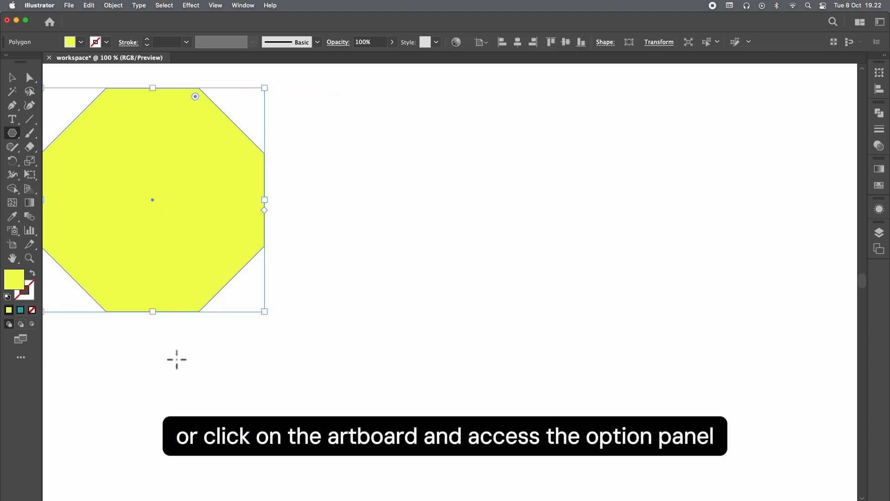
key(v)
drag(173, 212, 238, 258)
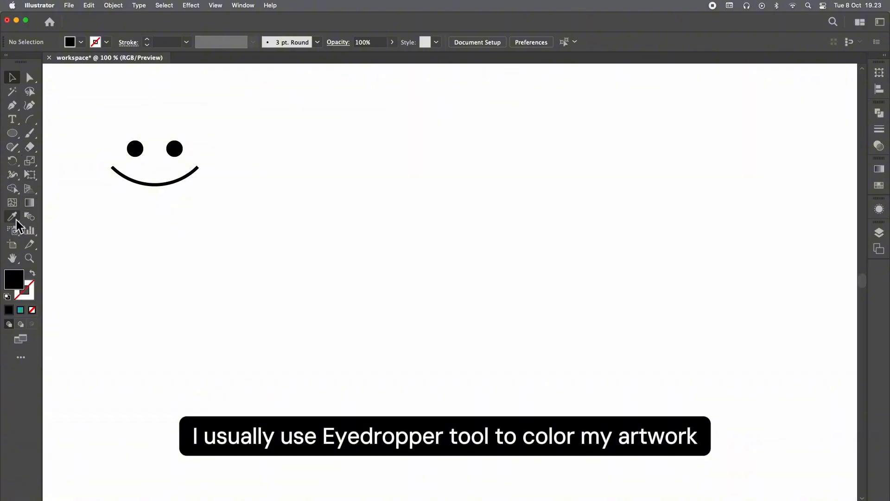
Recolour the smiley's two black eyes with the orange circle's fill using the Eyedropper tool.
click(14, 220)
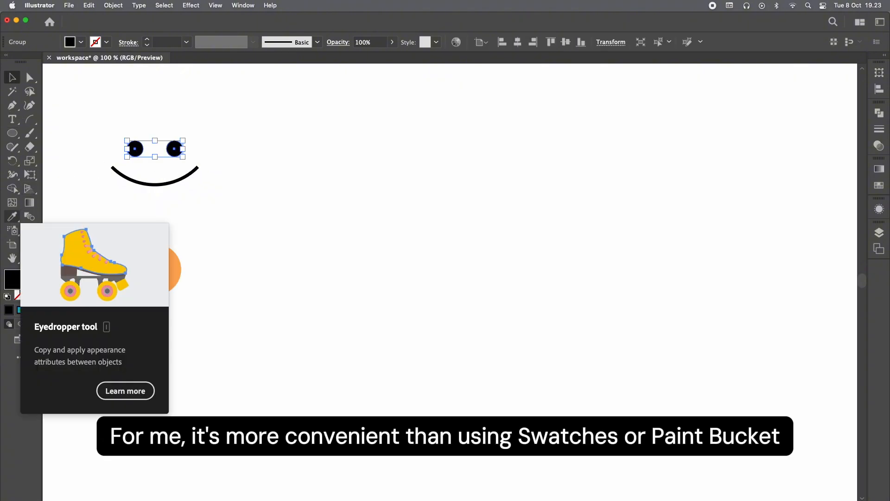
click(13, 217)
click(159, 268)
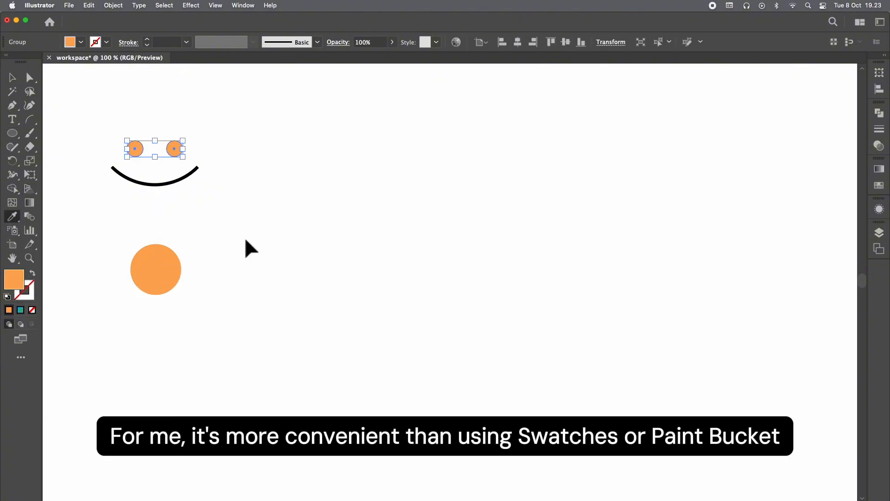
Apply the orange circle's colour to the stroke of the smile line with the Eyedropper tool, and deselect the line.
super+click(227, 227)
super+click(188, 180)
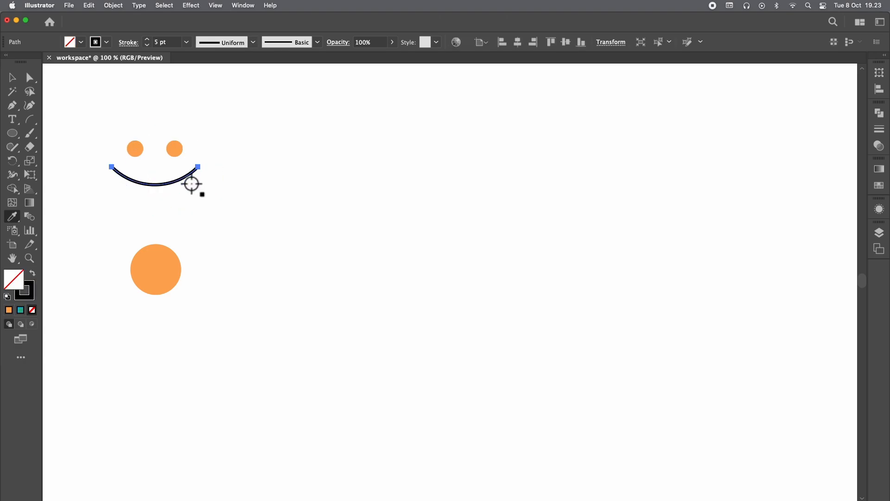
click(27, 298)
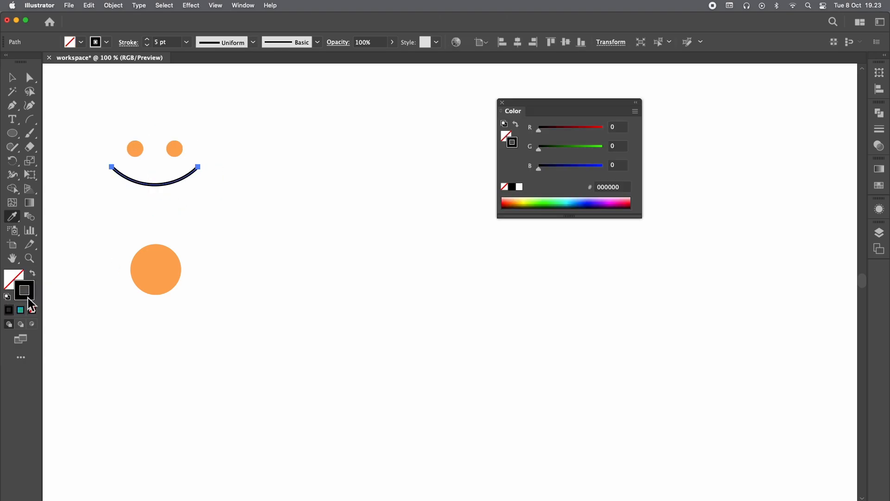
shift+click(168, 268)
super+click(239, 238)
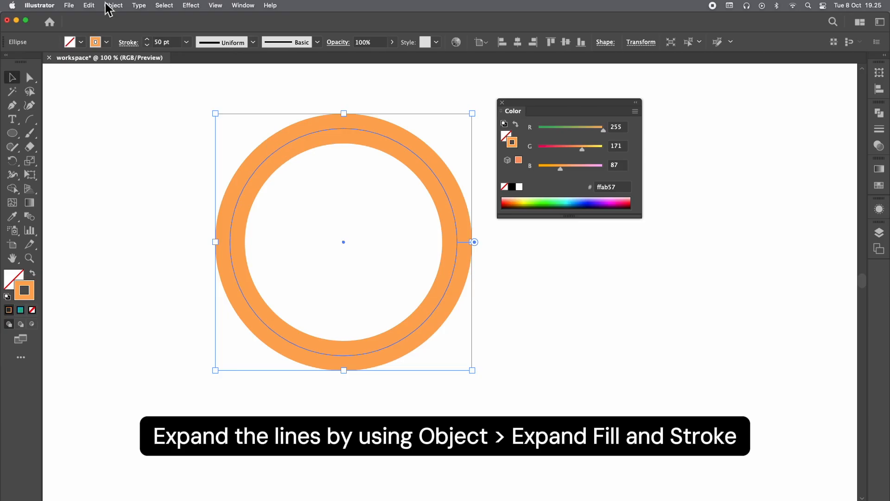
Expand the orange ring's fill and stroke into shapes, and inspect the converted ring in outline view.
click(112, 6)
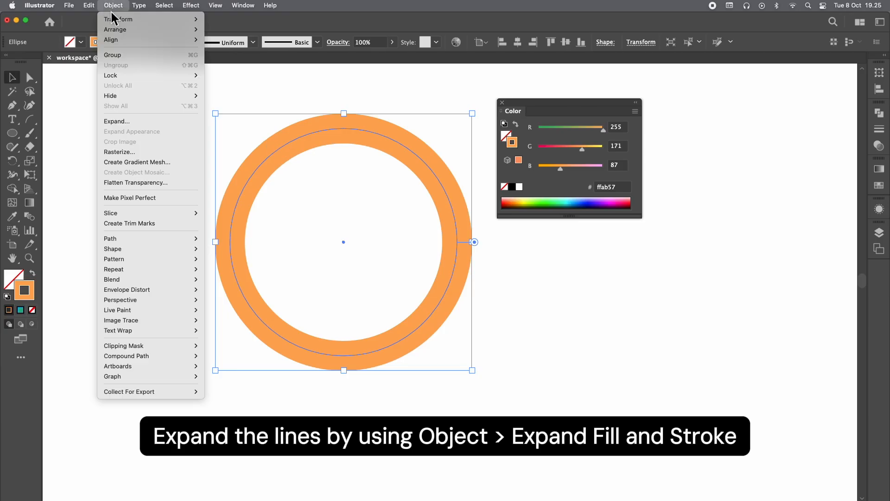
click(125, 122)
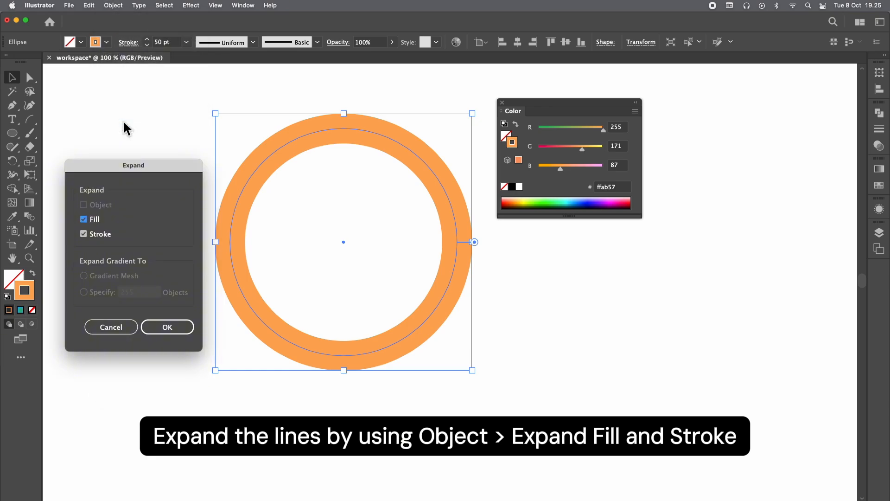
click(160, 326)
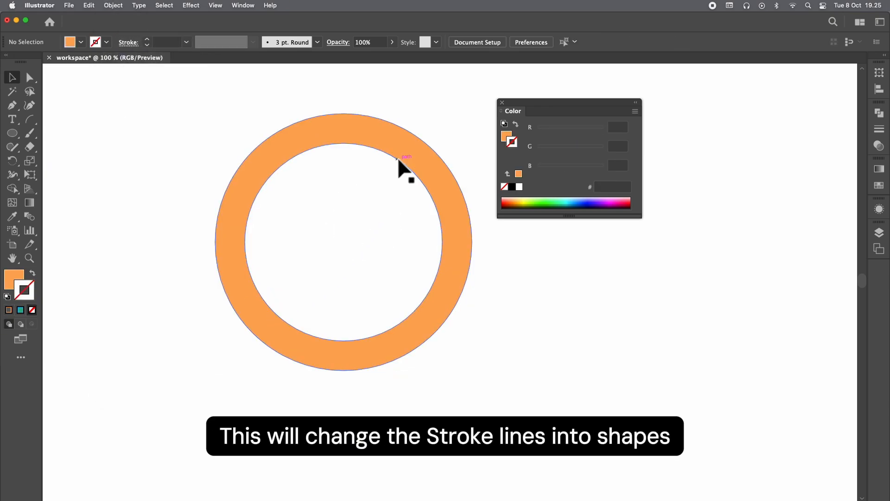
drag(400, 150, 392, 176)
click(389, 218)
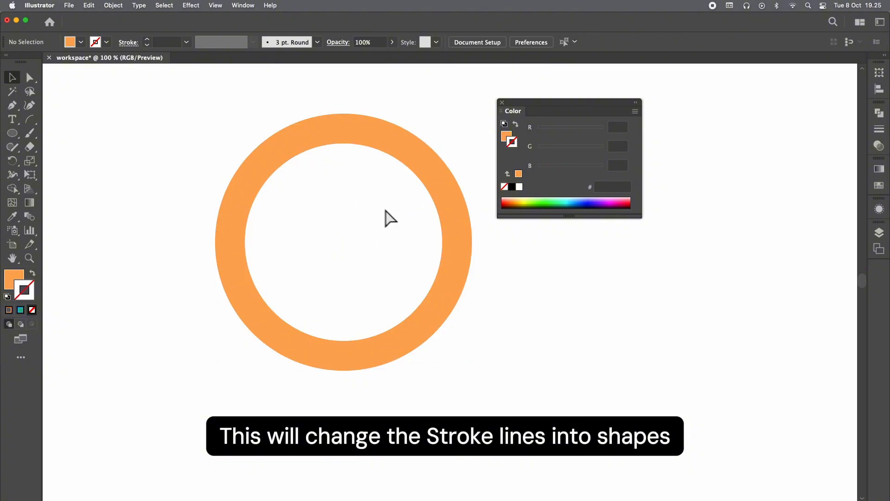
key(super+y)
click(388, 157)
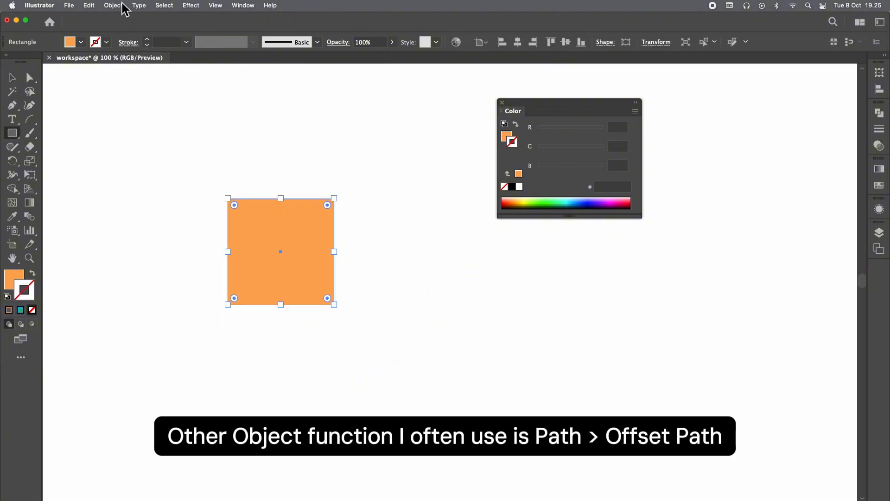
Offset the orange square's path by 25 px, previewing Round joins before applying it with Miter joins.
click(121, 6)
mouse_move(184, 239)
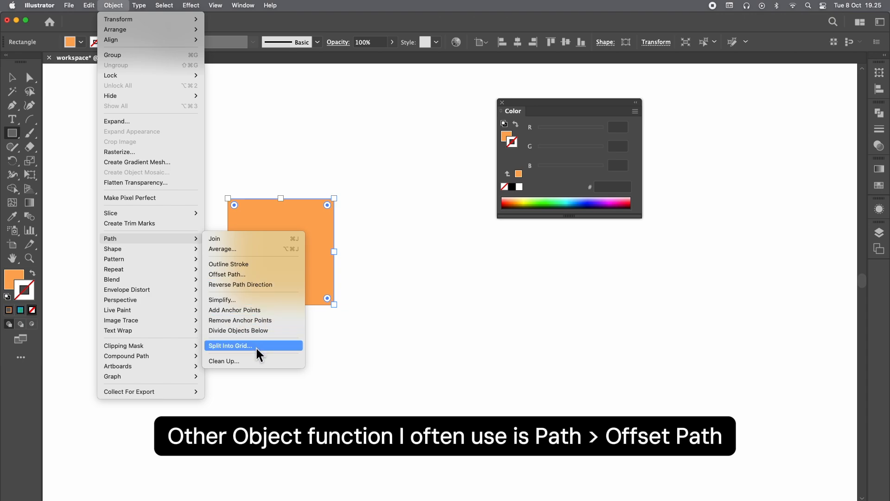
click(261, 274)
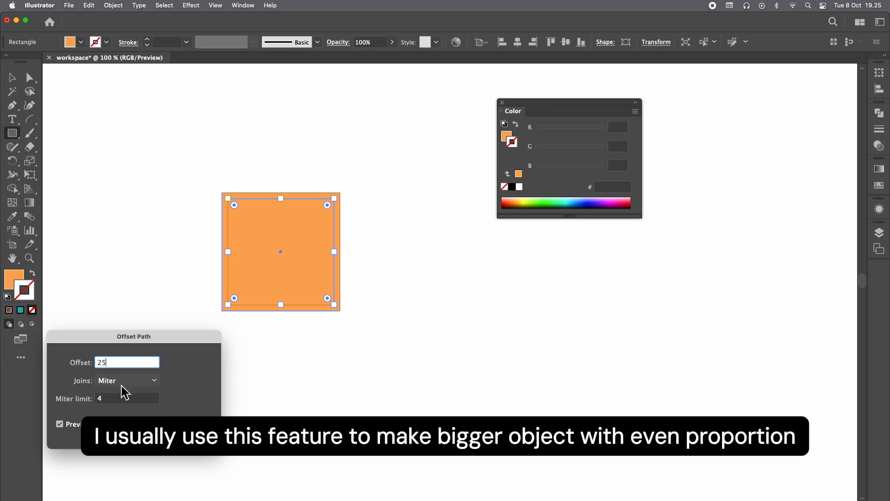
click(60, 423)
click(60, 423)
click(127, 383)
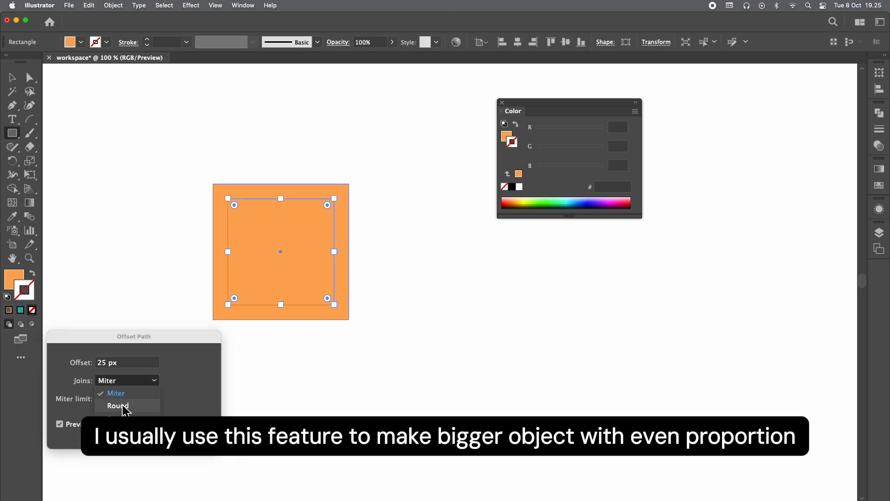
click(122, 405)
click(126, 381)
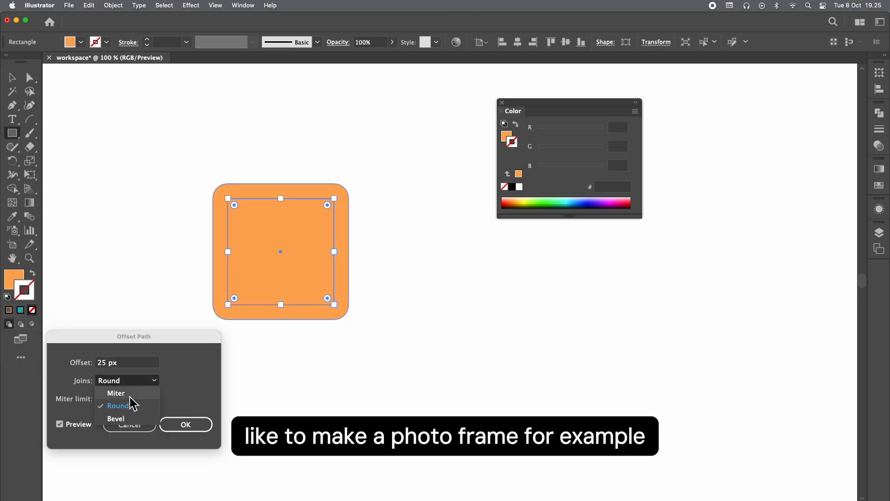
click(116, 392)
click(186, 424)
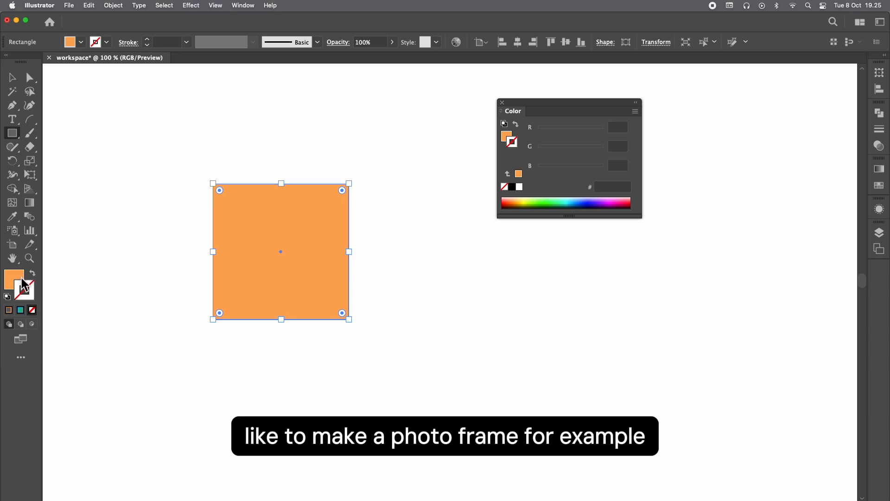
Swap the larger offset square's orange fill to its stroke, set the stroke weight to 25 pt, and deselect it.
click(33, 273)
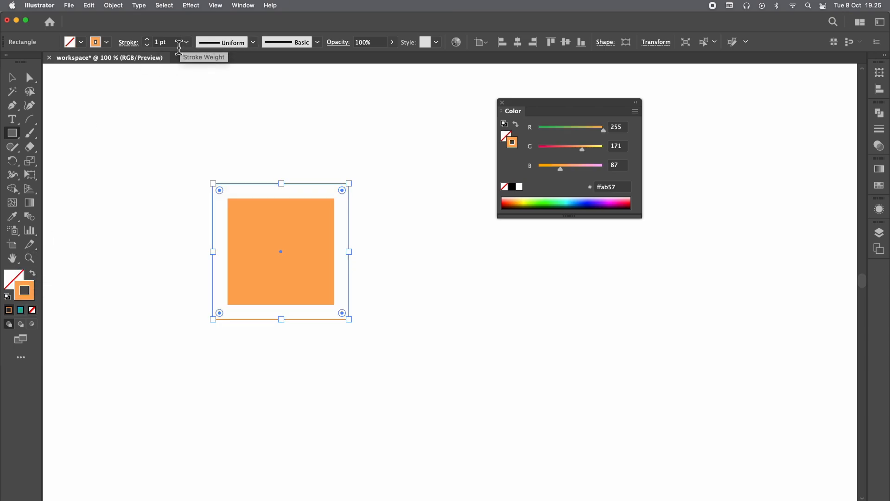
drag(179, 45, 129, 41)
text(25)
click(296, 121)
click(114, 200)
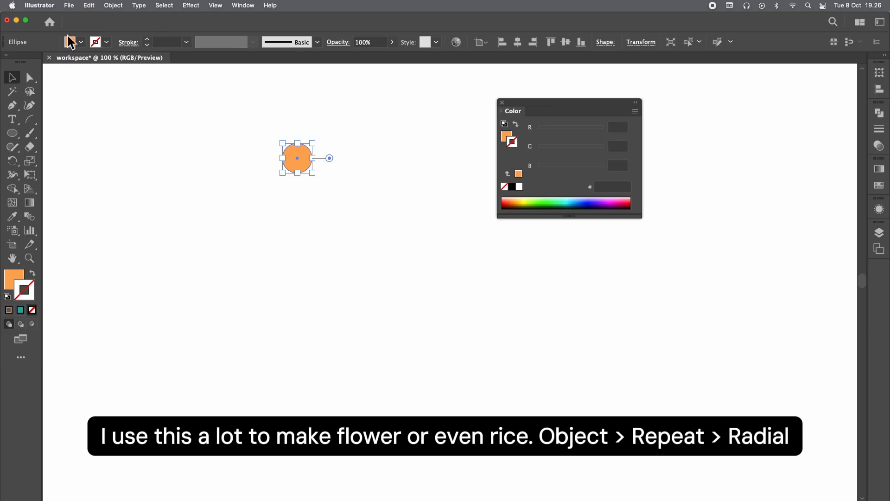
Create a radial repeat from the small orange circle, enlarge it to a radius of about 105 px, and reduce it to 11 copies.
click(113, 5)
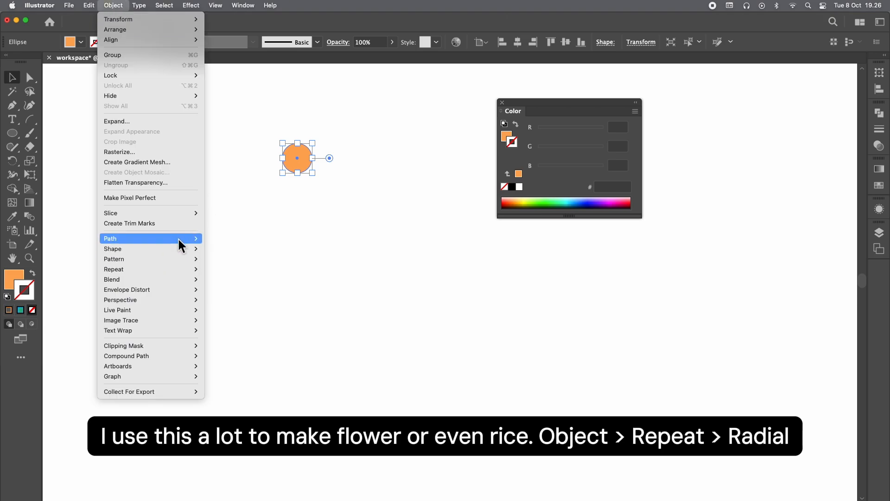
mouse_move(183, 240)
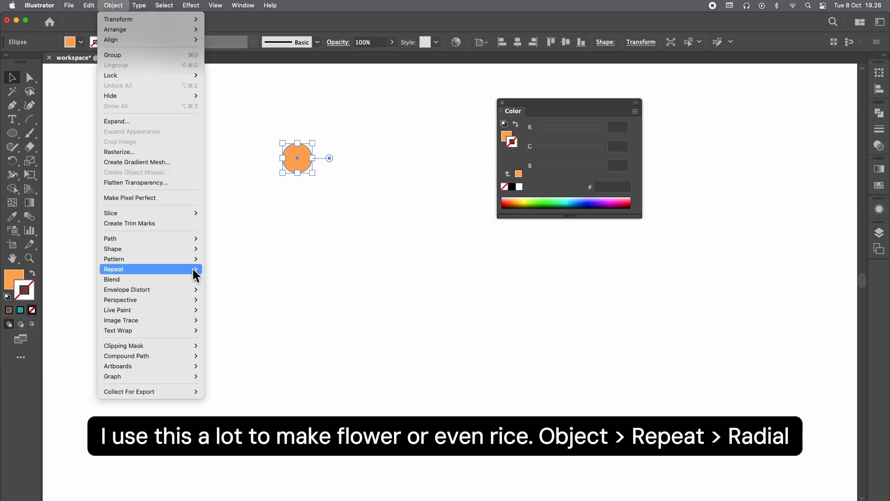
click(220, 270)
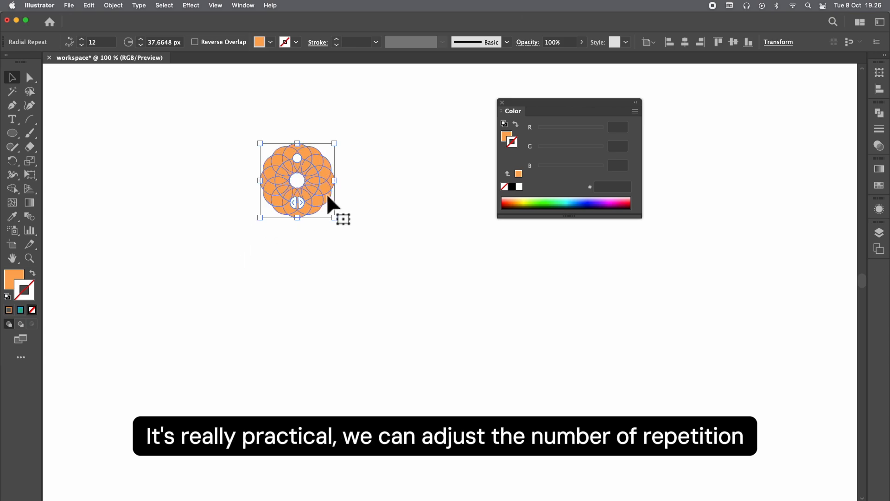
drag(332, 220, 397, 284)
drag(357, 246, 327, 289)
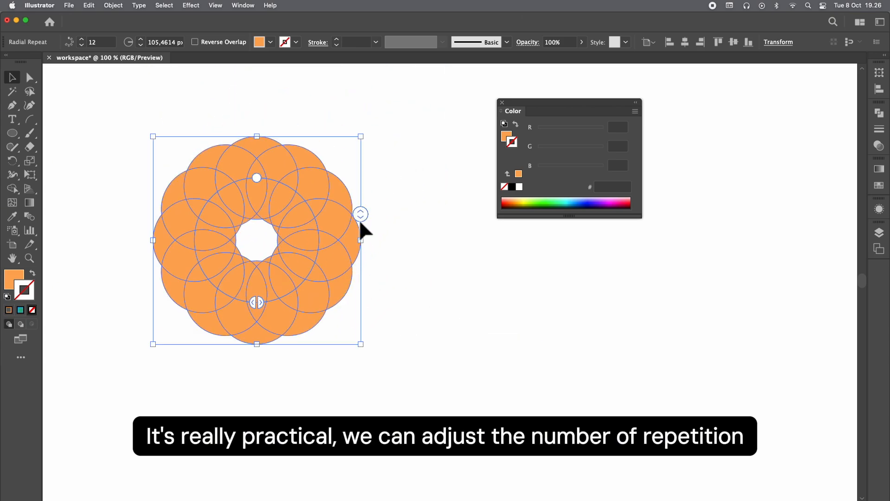
drag(361, 229, 352, 249)
Shrink one circle inside the radial repeat to about 43 px, exit isolation mode, and adjust the repeat's number of copies.
double_click(351, 229)
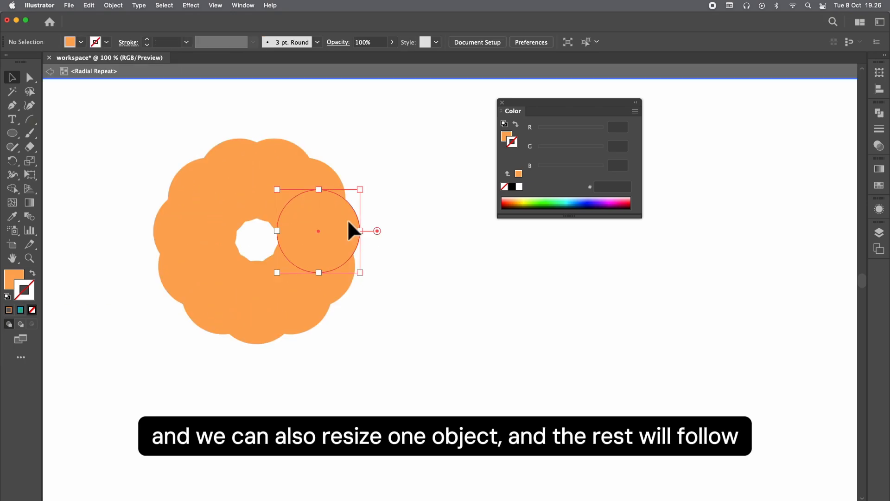
drag(362, 193, 340, 231)
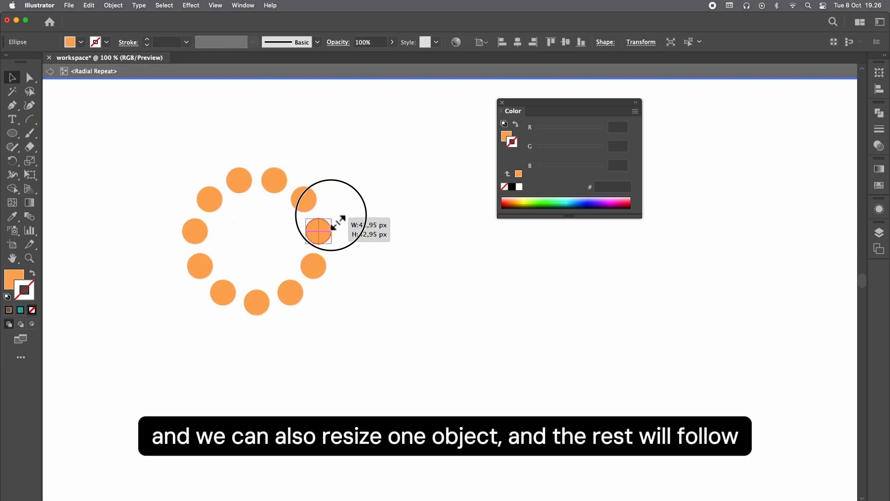
click(359, 241)
double_click(395, 237)
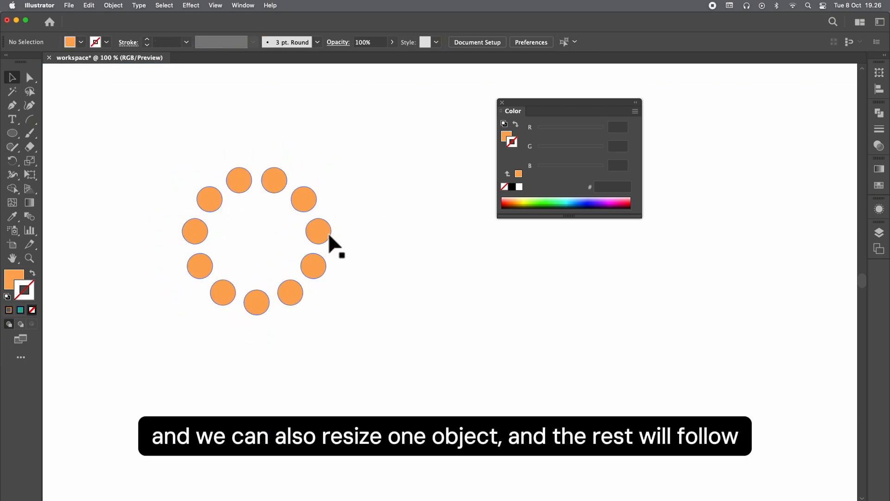
click(328, 235)
drag(332, 223, 330, 269)
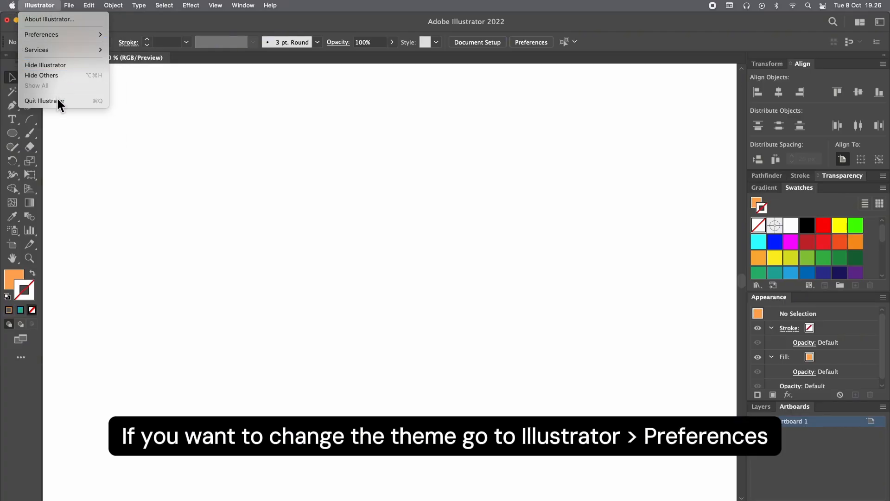
In the User Interface preferences, try the darkest and medium-light brightness options, and set the interface brightness to the lightest.
mouse_move(68, 37)
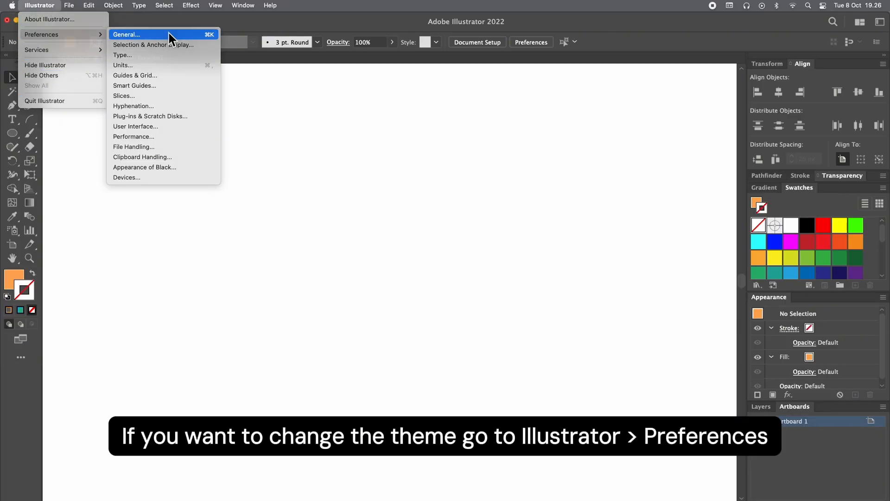
click(169, 33)
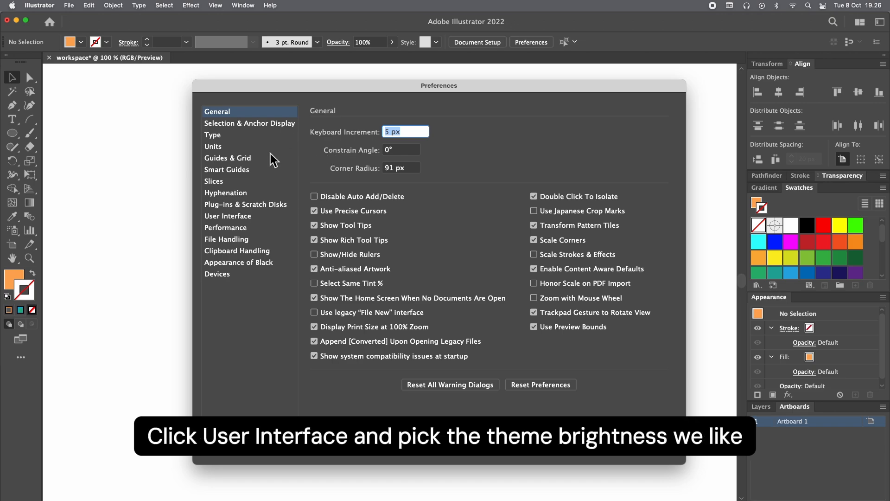
click(243, 263)
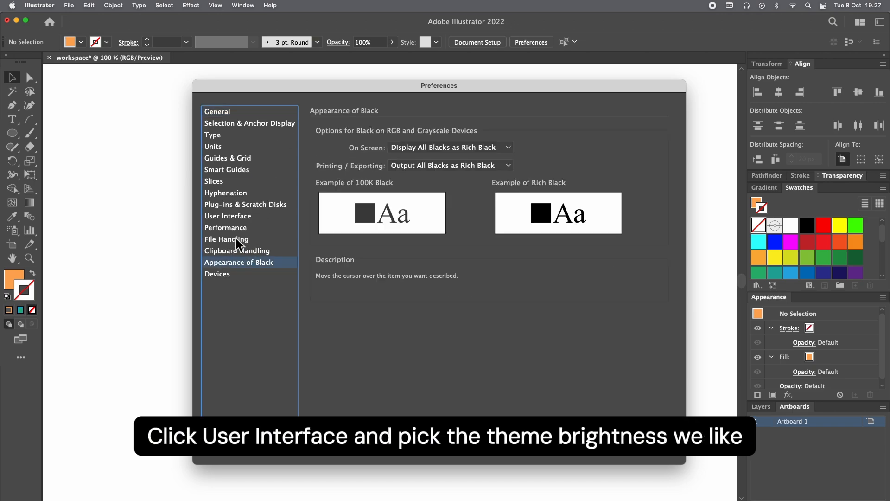
click(253, 112)
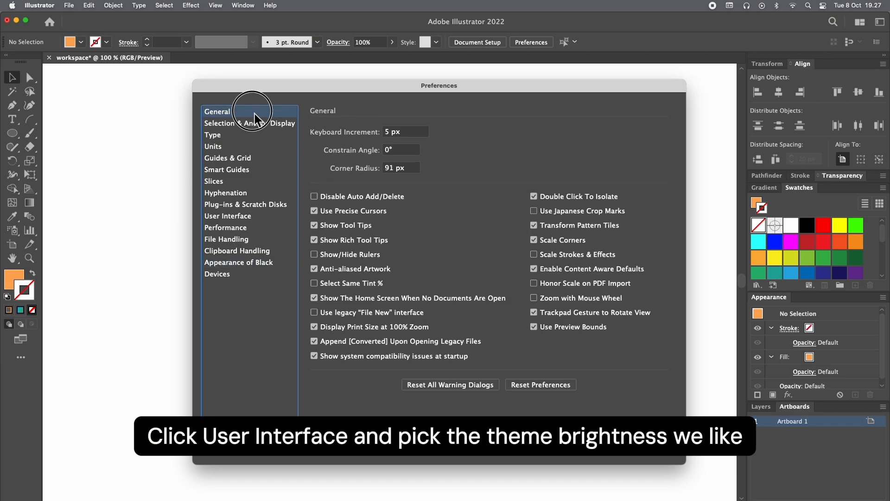
click(243, 219)
click(377, 136)
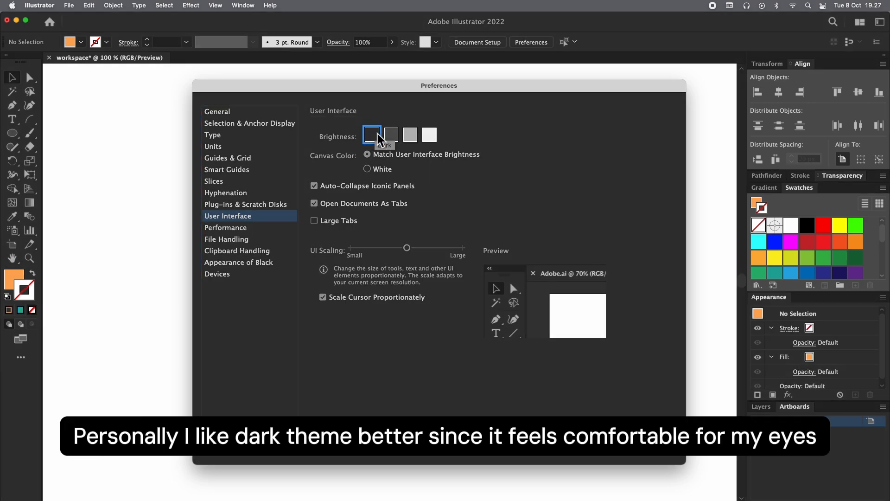
click(414, 139)
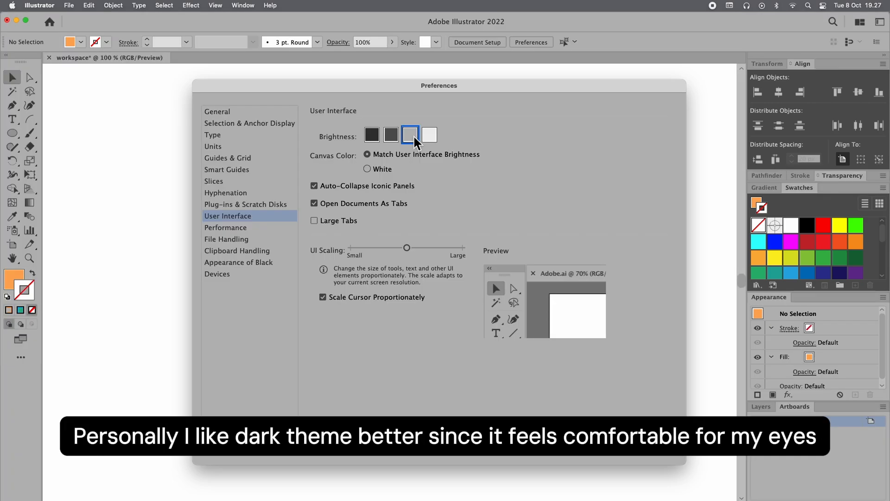
click(429, 136)
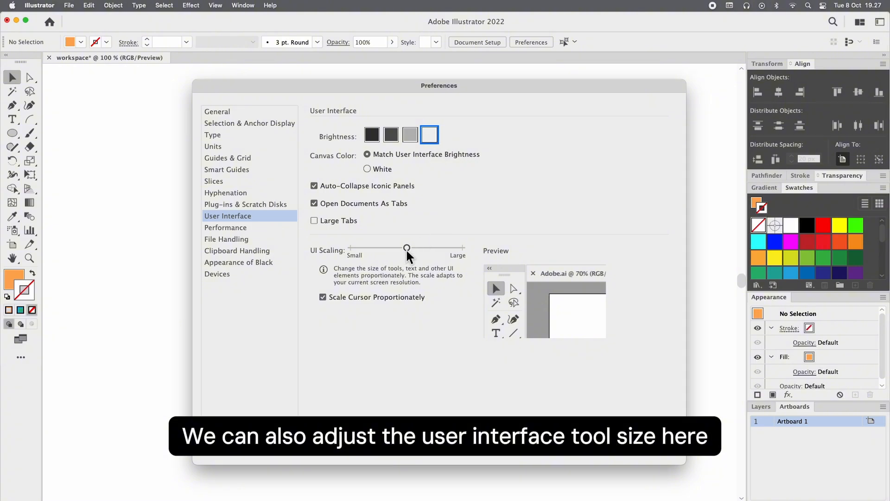
Try the UI scaling at its largest and smallest settings, and return it to the middle setting.
drag(407, 249, 495, 252)
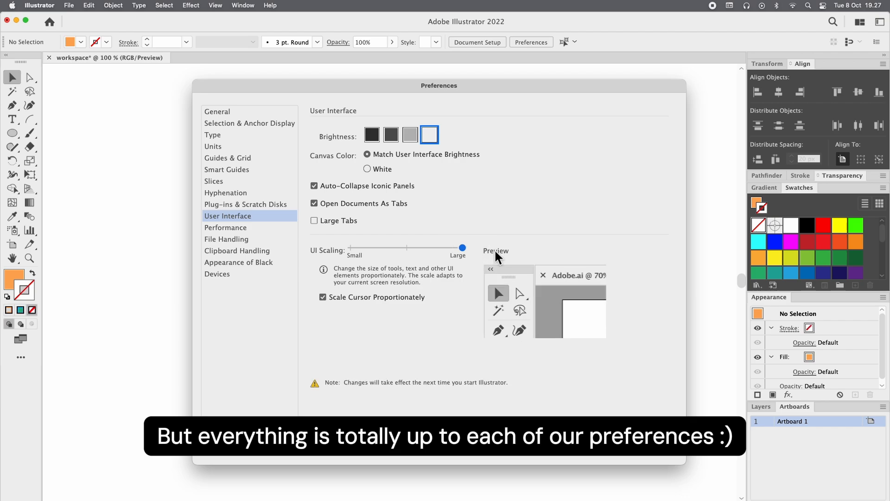
click(408, 249)
click(353, 250)
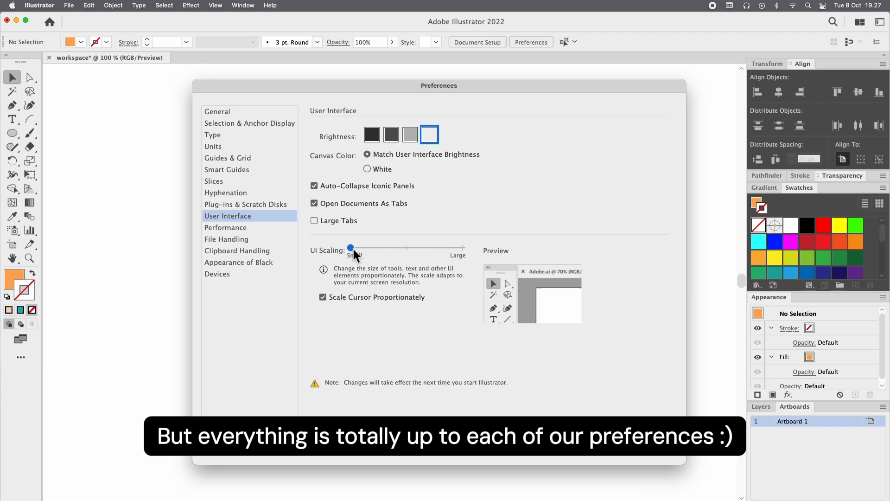
click(408, 249)
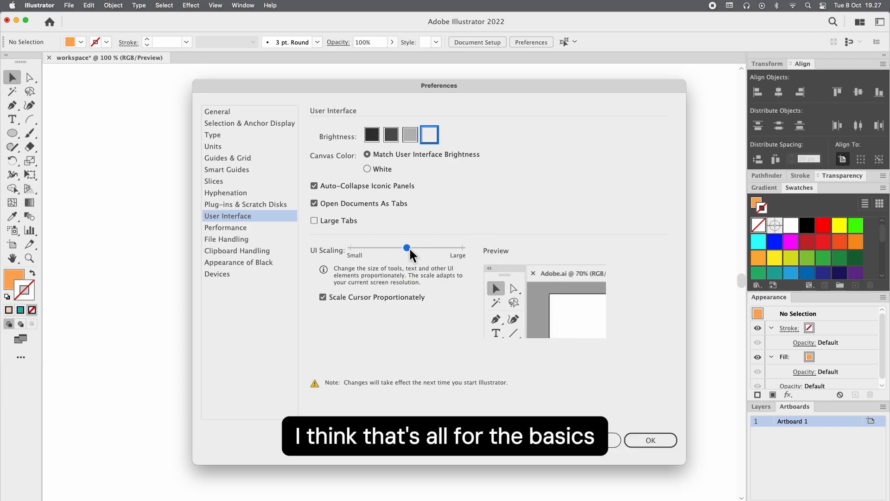